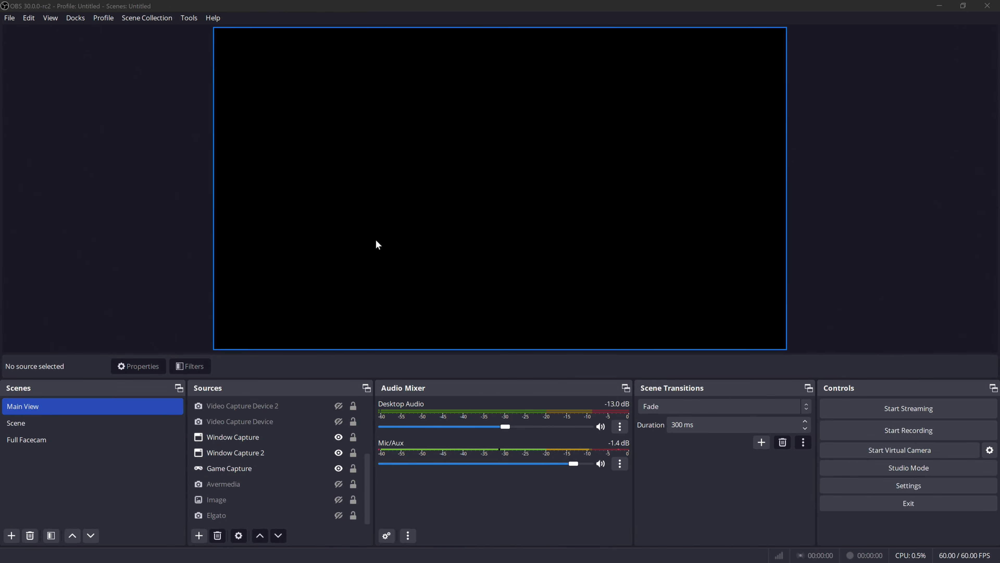
click(238, 467)
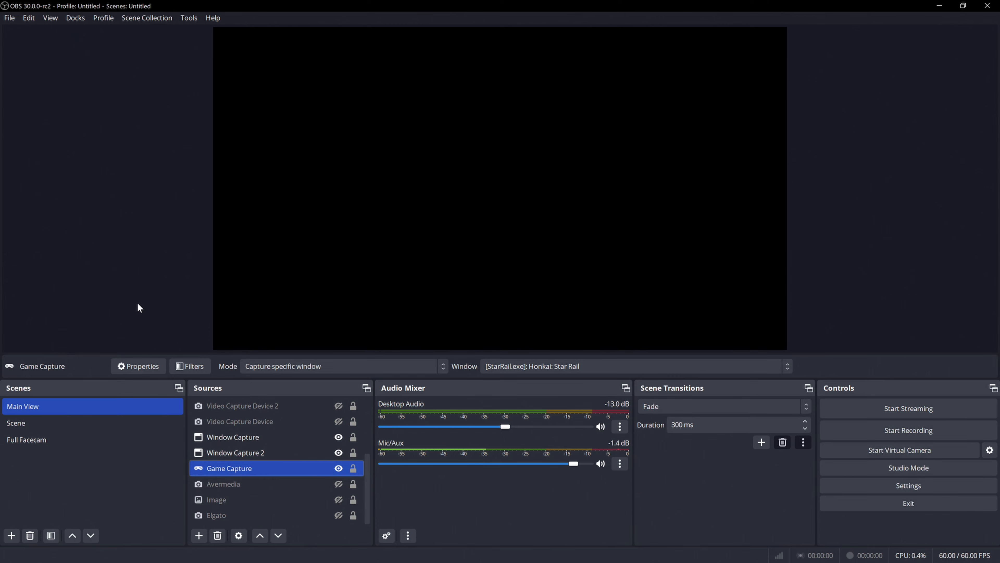
click(205, 539)
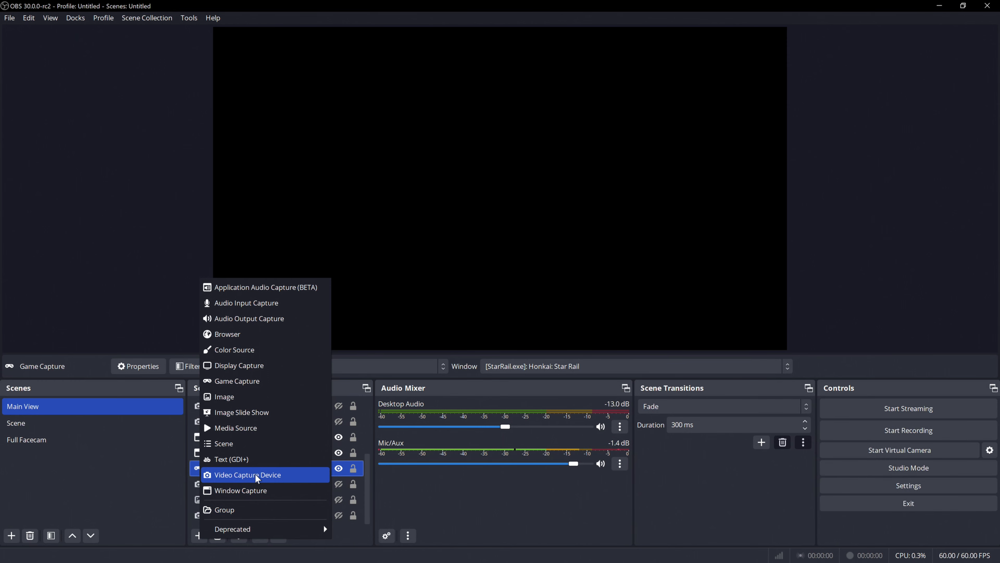
click(96, 171)
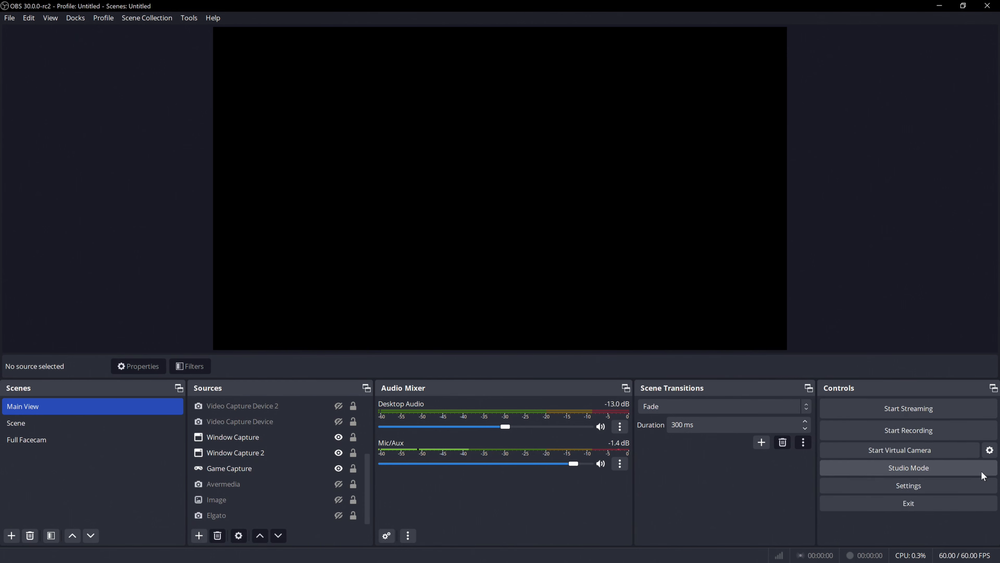
Open the stream settings and choose YouTube - RTMPS from the full list of streaming services.
click(900, 484)
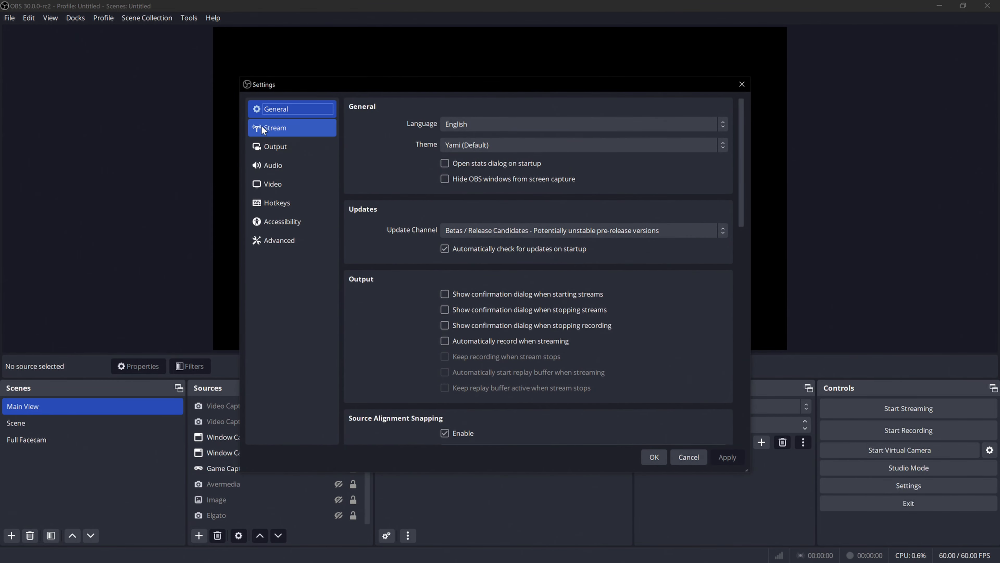
click(288, 130)
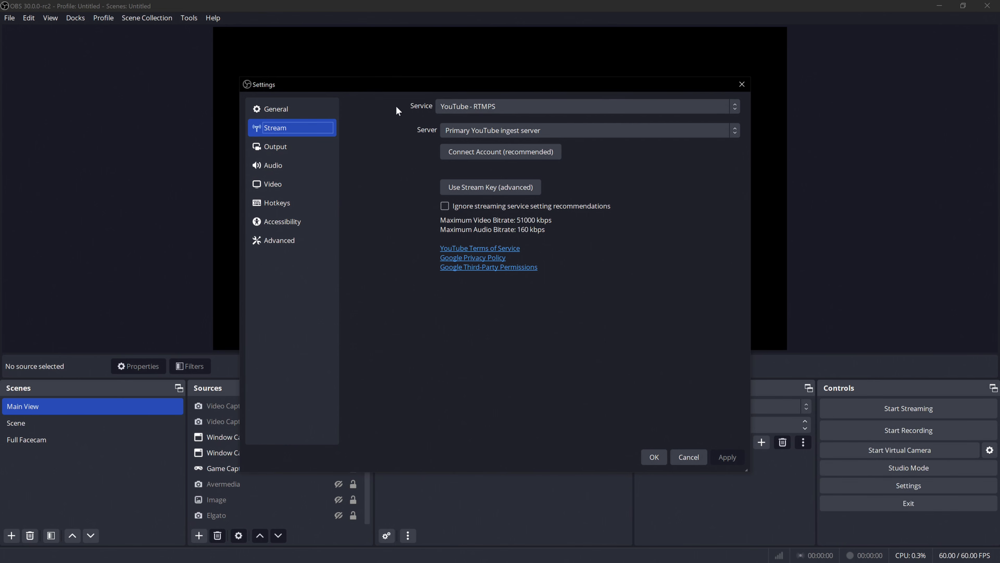
click(518, 105)
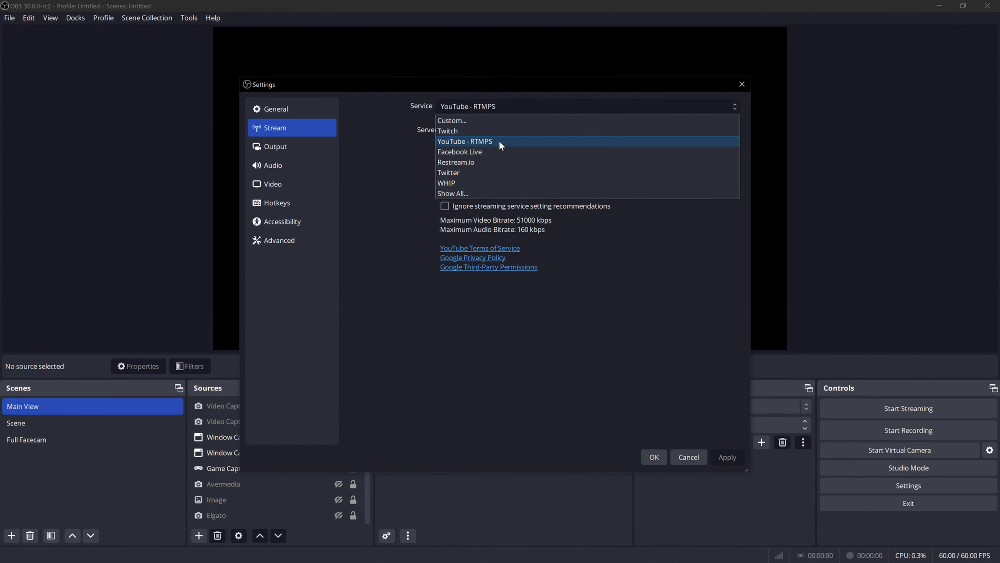
click(454, 194)
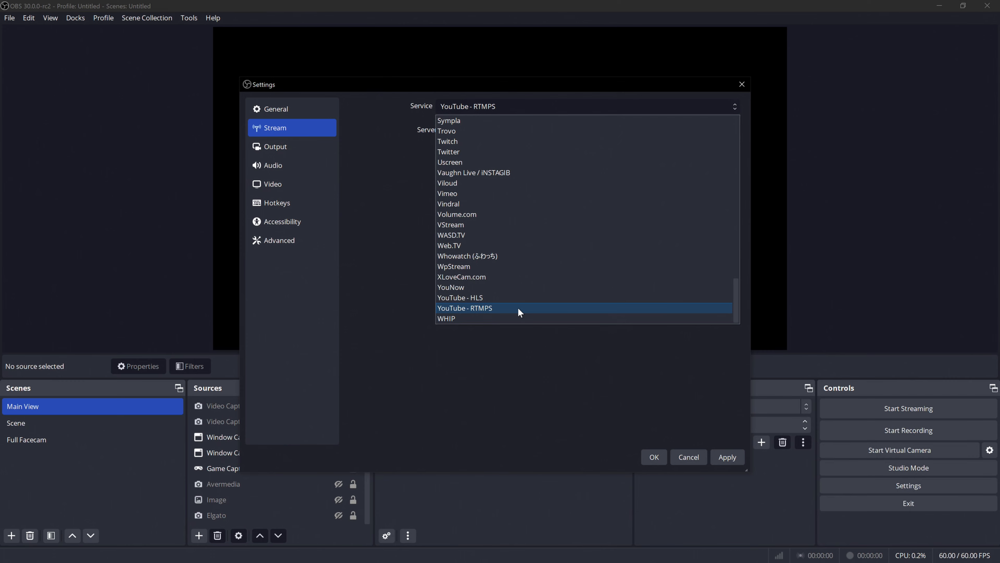
click(517, 307)
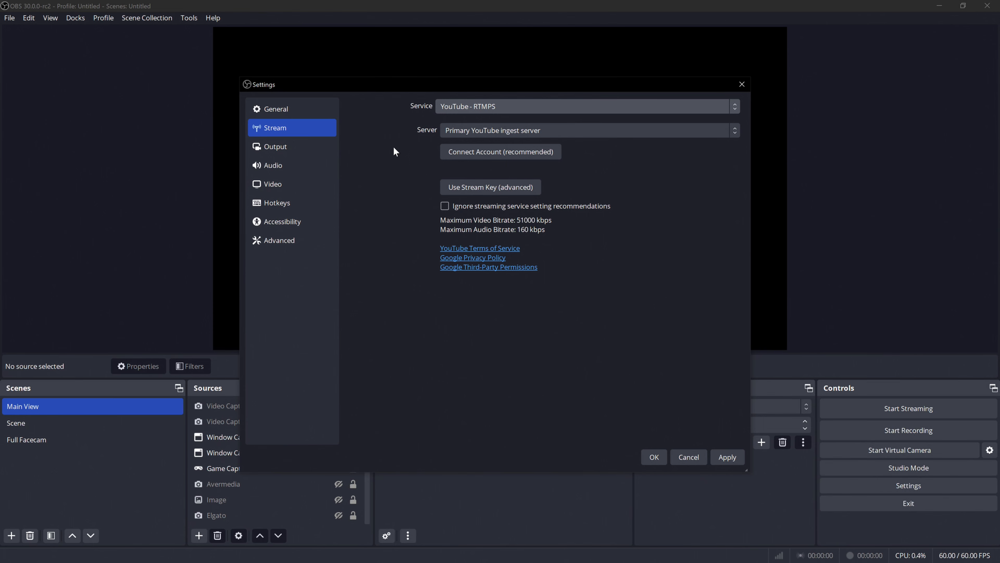
Try YouTube - HLS as the streaming service, and return to YouTube - RTMPS.
click(490, 108)
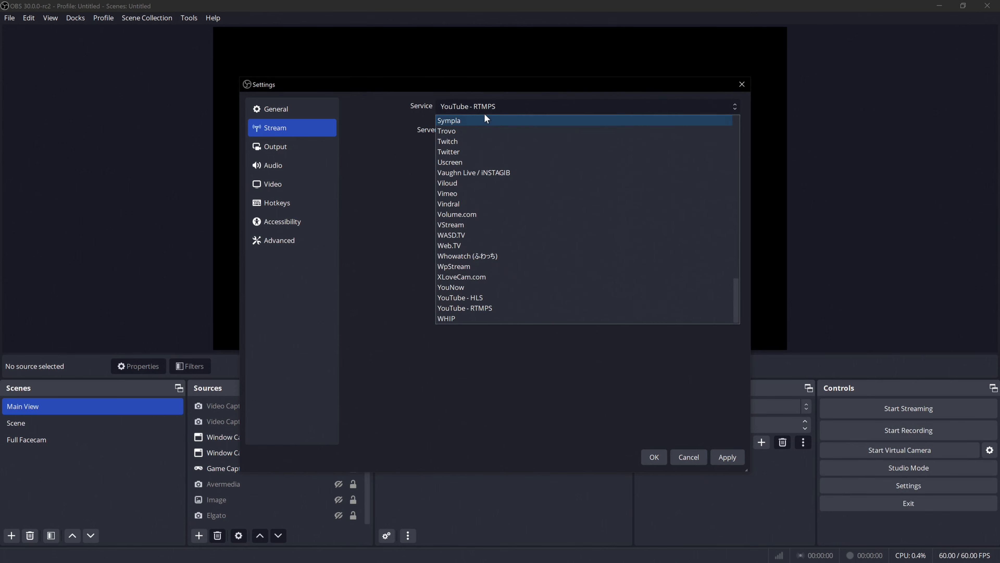
click(494, 300)
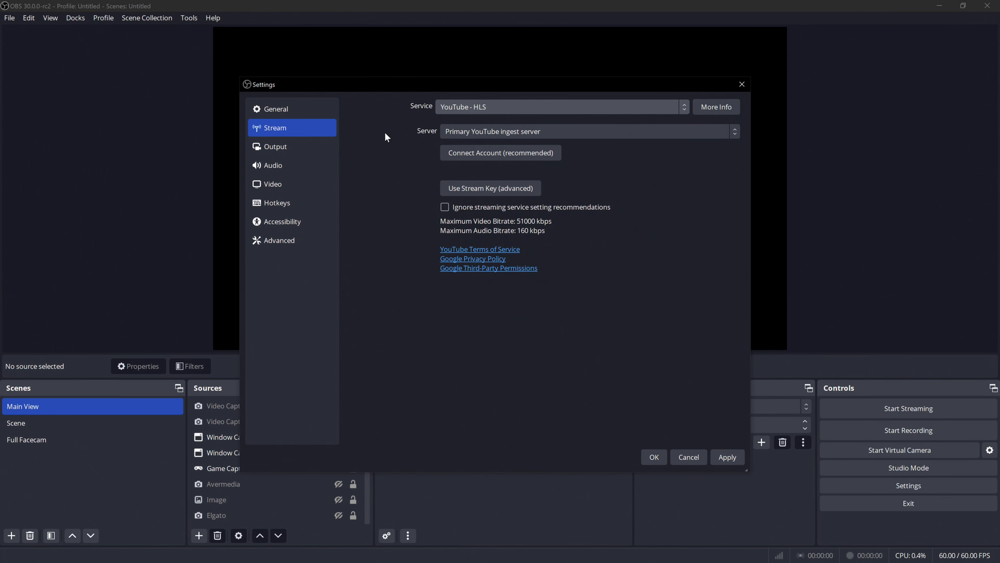
click(451, 113)
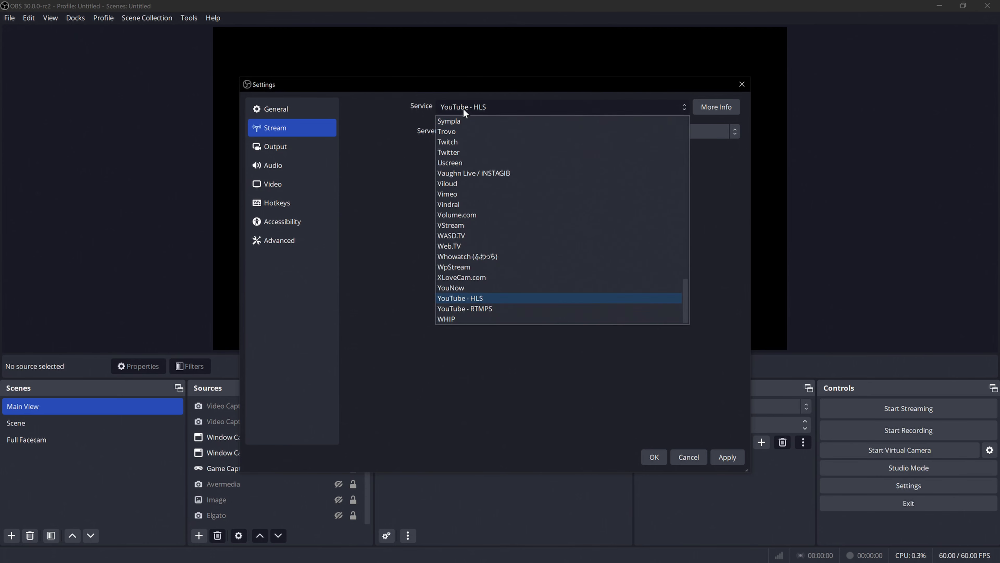
click(490, 309)
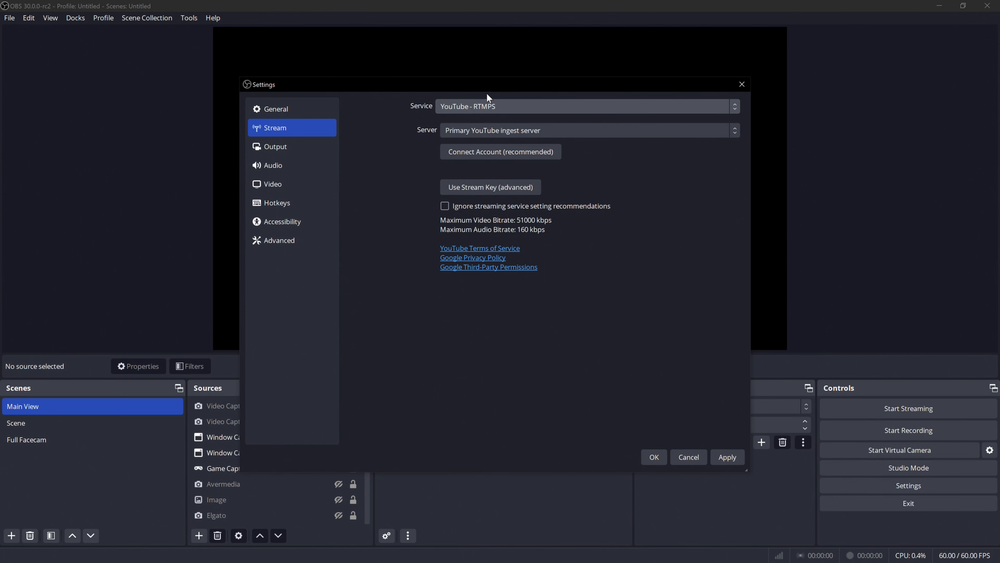
click(462, 105)
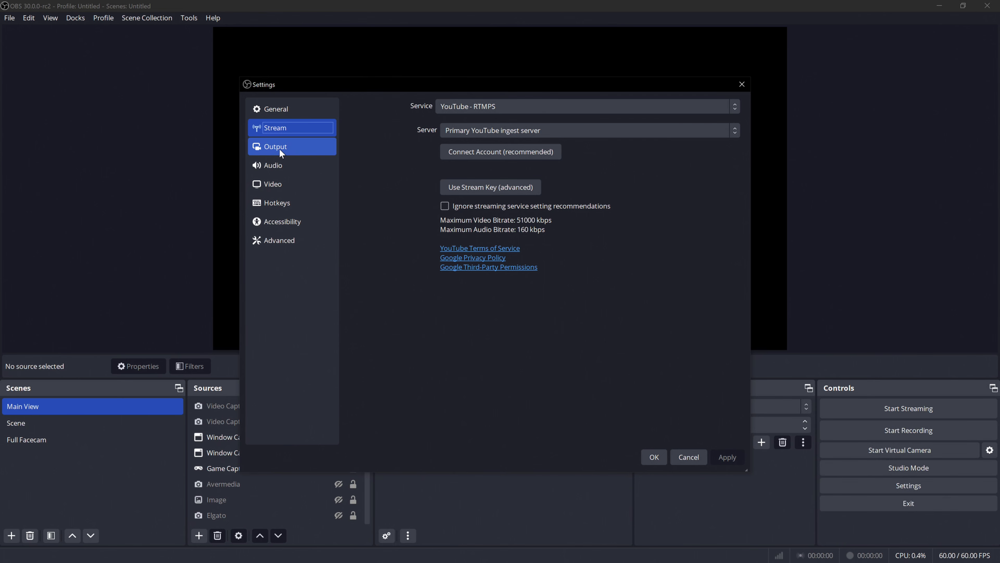
Try 3840x2160 as the output (scaled) resolution in the video settings, and settle on 2560x1440.
click(290, 186)
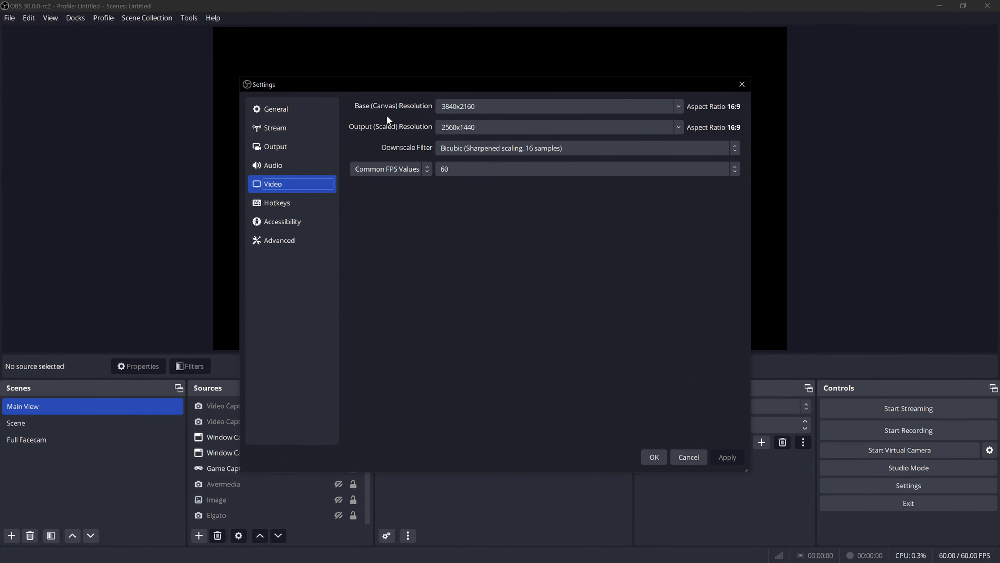
click(678, 128)
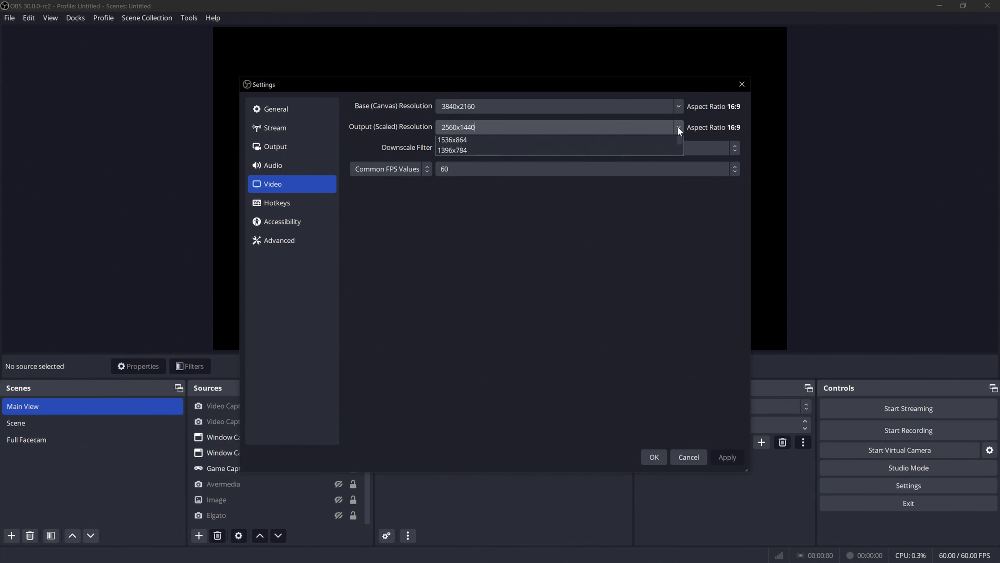
click(447, 140)
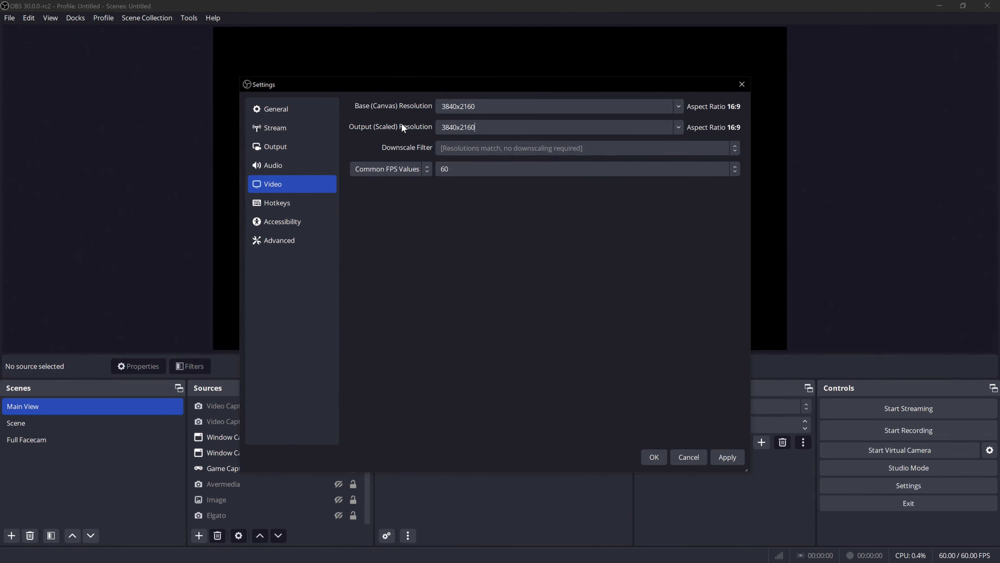
click(679, 127)
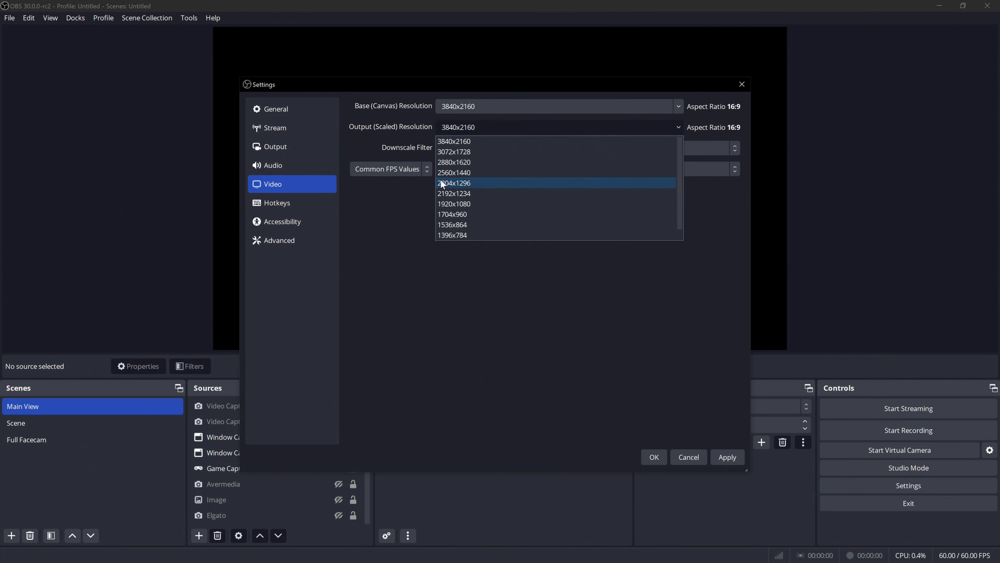
click(464, 174)
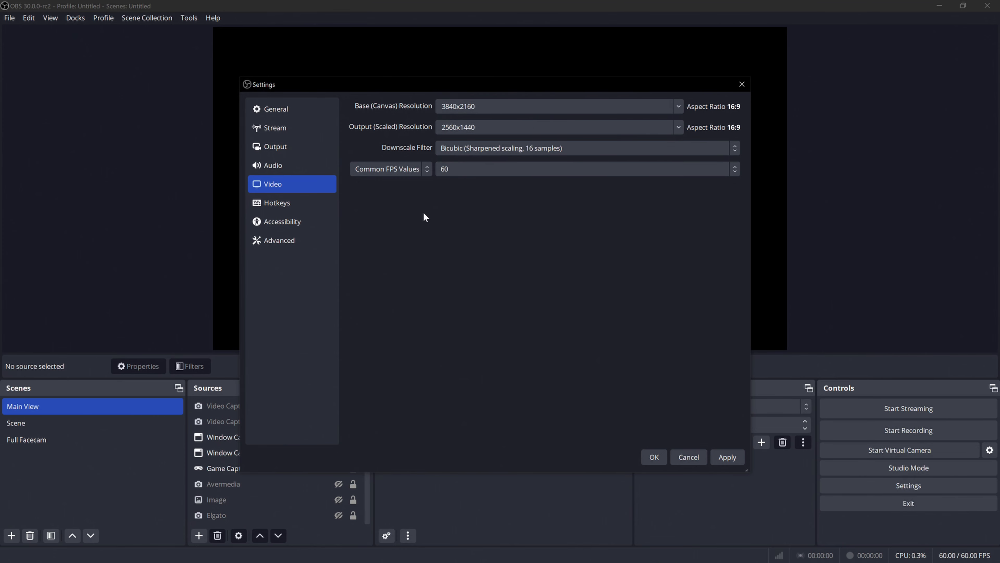
click(512, 106)
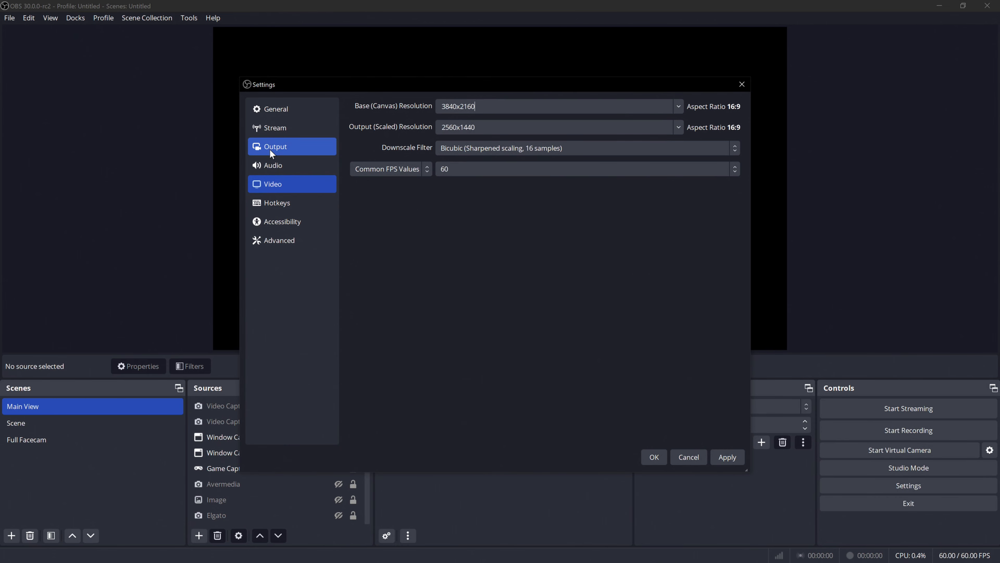
Examine the output mode, audio encoder and video encoder choices in the streaming output settings.
click(271, 153)
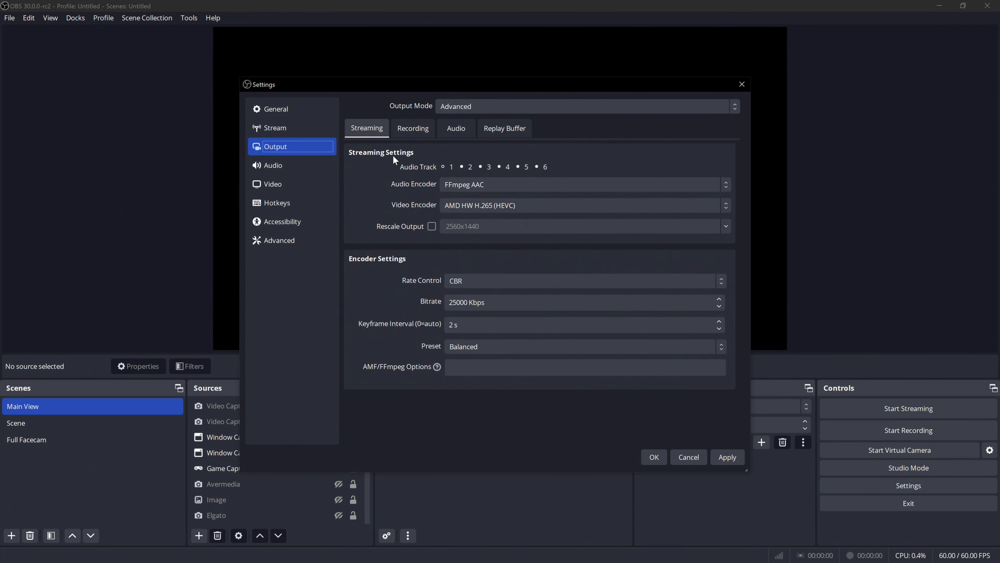
click(465, 107)
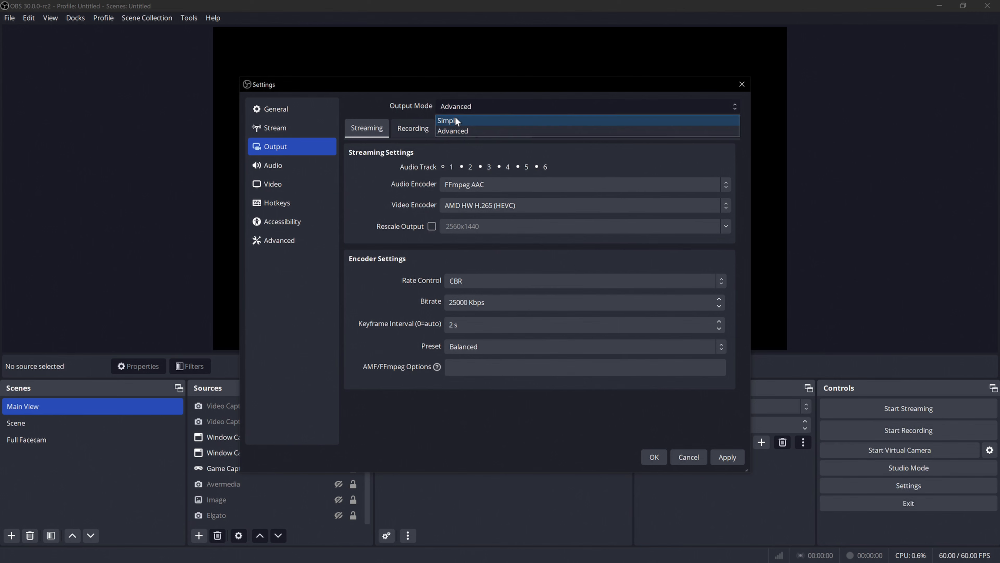
click(380, 108)
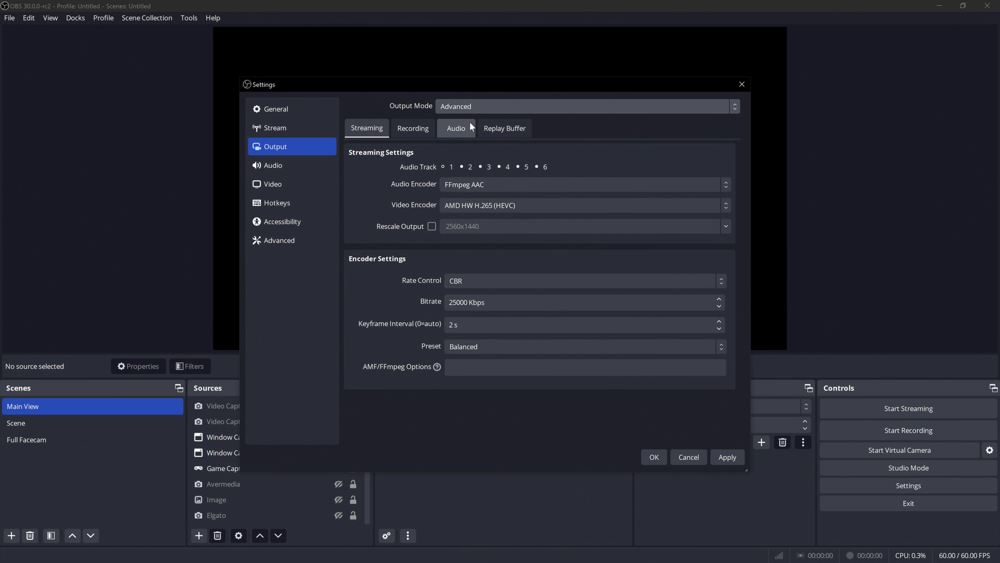
click(516, 183)
click(453, 188)
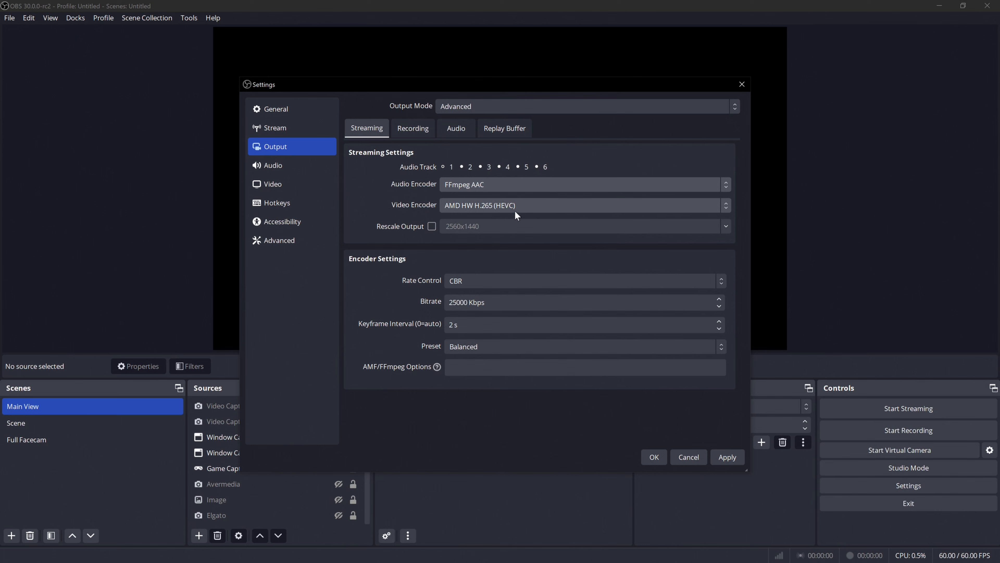
click(524, 206)
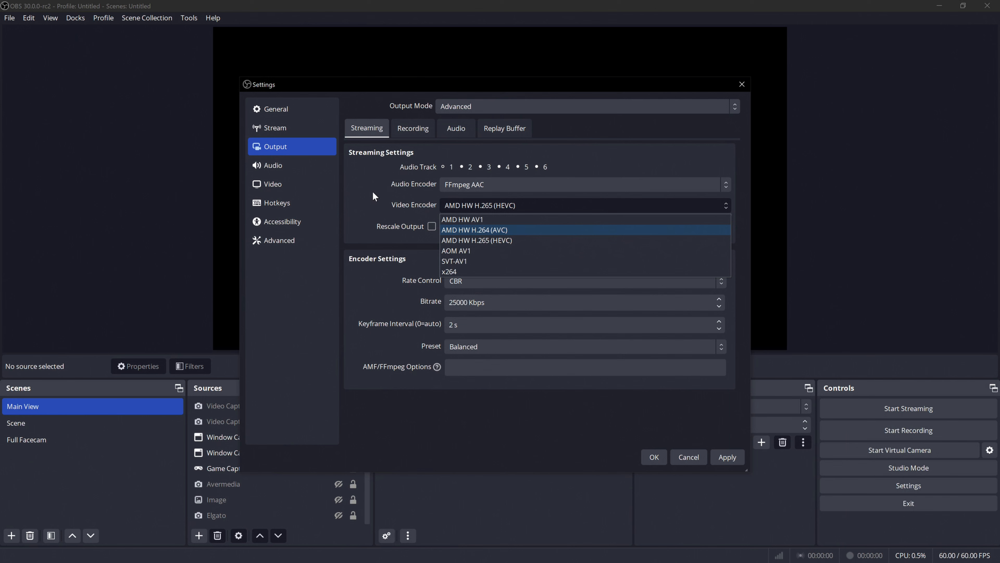
click(362, 185)
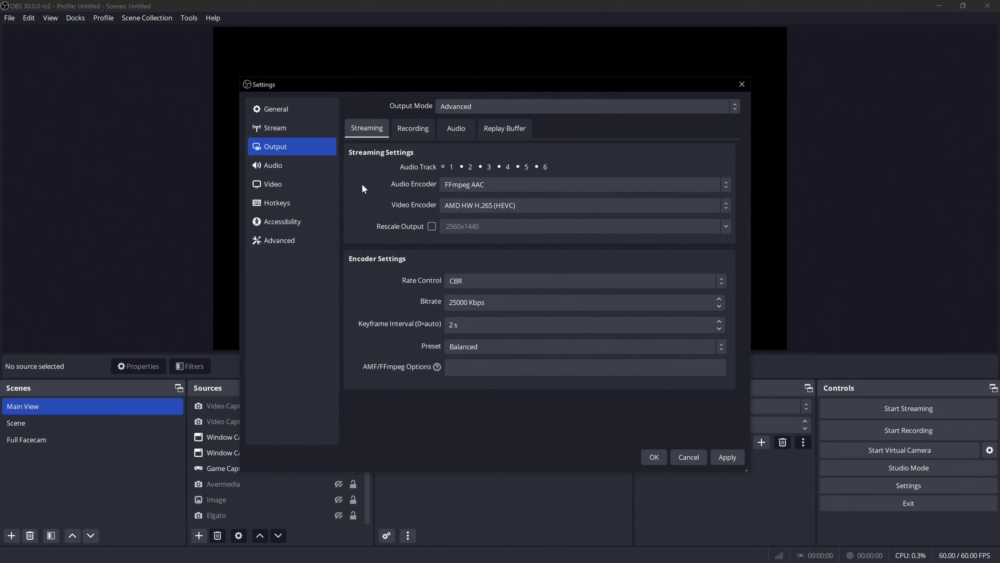
Set the streaming video encoder to x264.
click(491, 206)
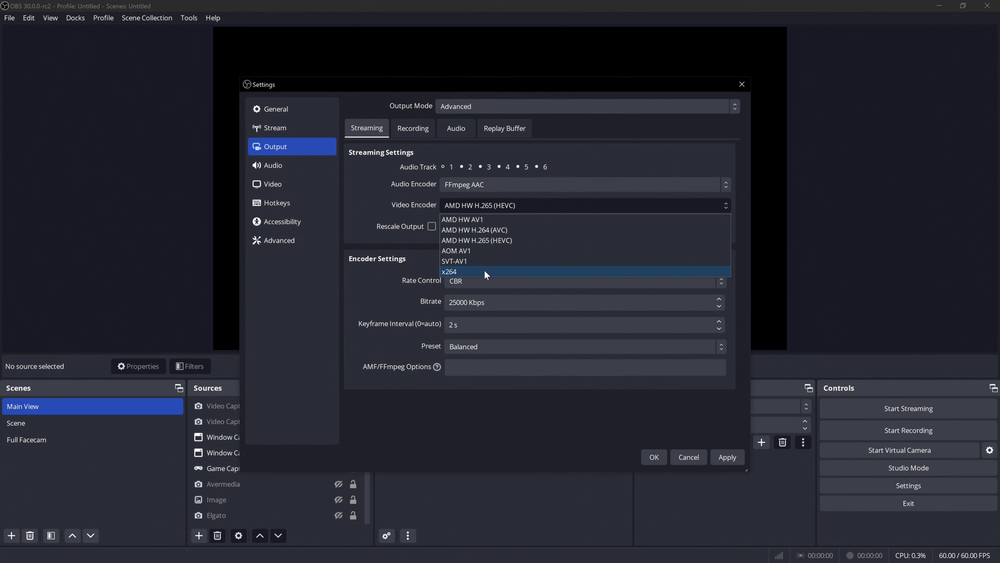
click(465, 271)
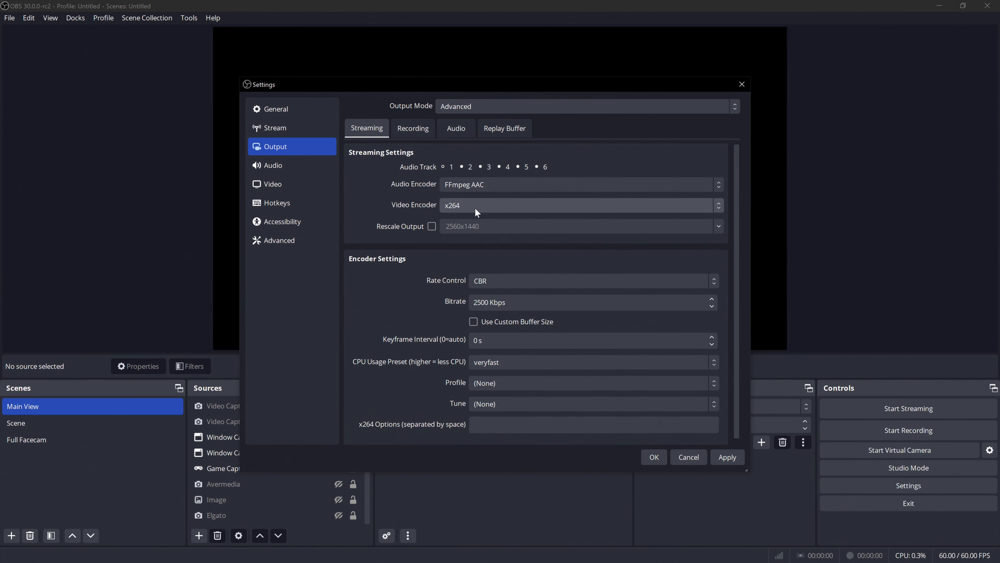
drag(516, 303, 457, 306)
click(391, 297)
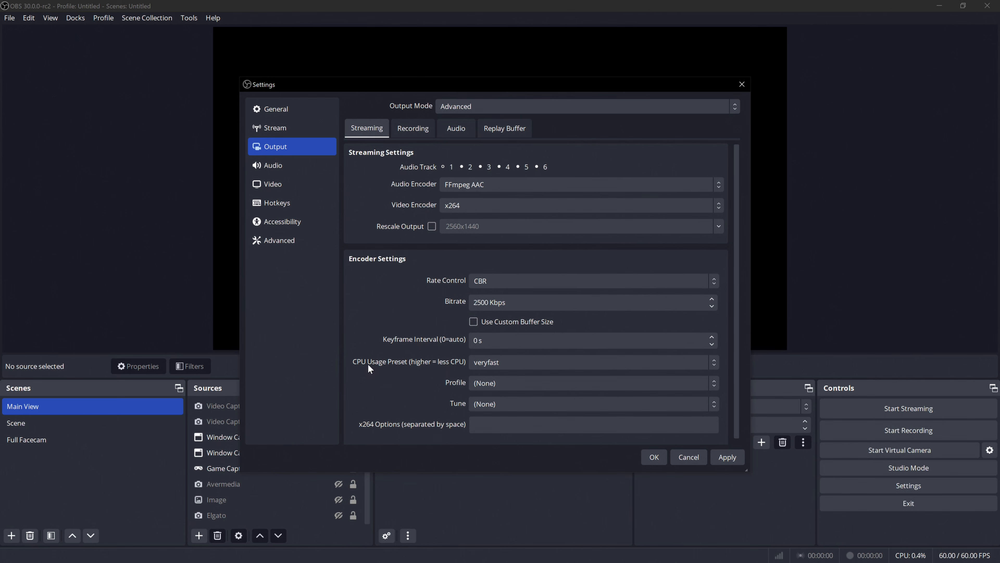
Review the CPU usage presets for x264 and set the preset to medium.
click(502, 365)
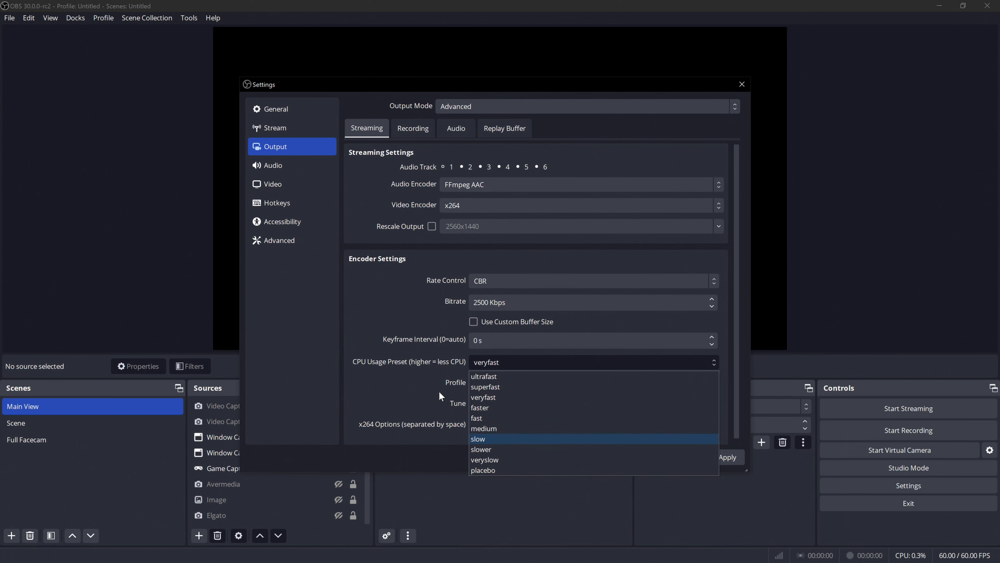
click(425, 389)
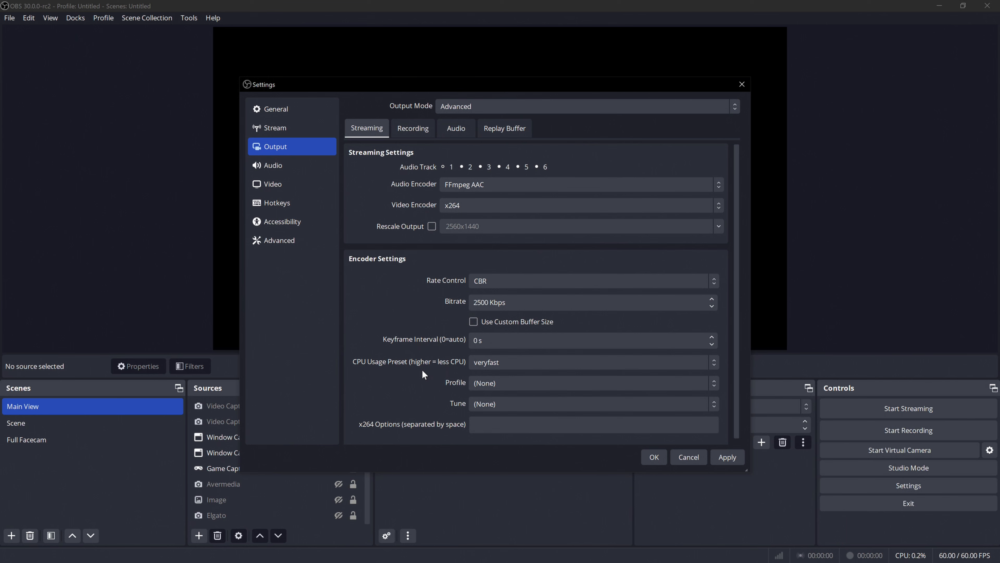
click(534, 361)
click(491, 428)
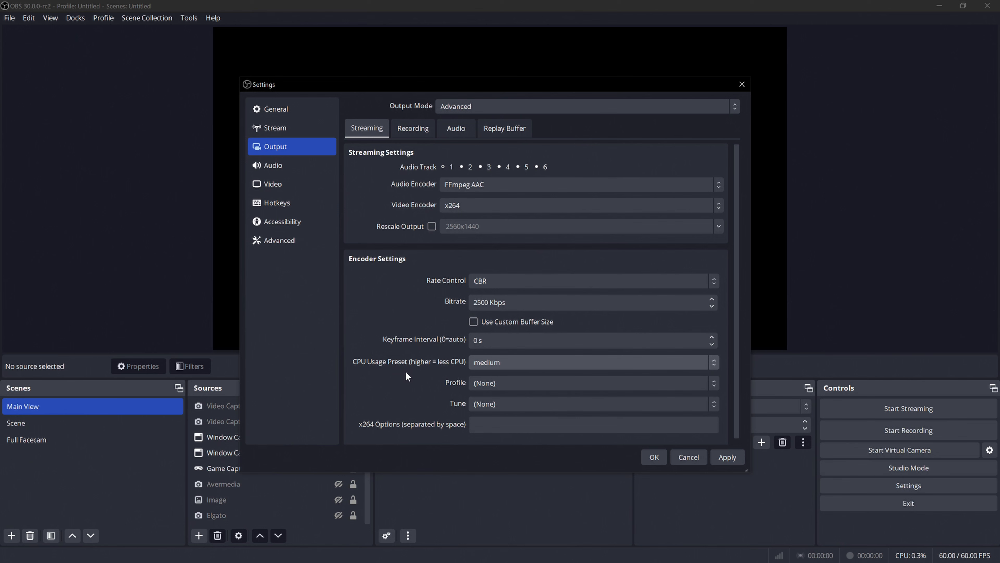
Set the x264 keyframe interval to 2 s and the CPU usage preset to veryfast.
drag(506, 341, 417, 338)
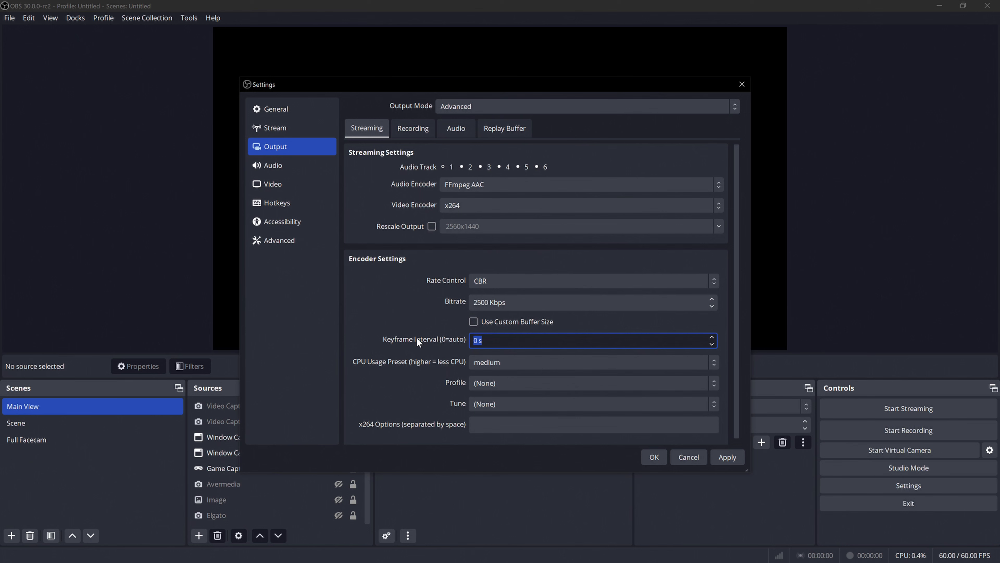
text(2)
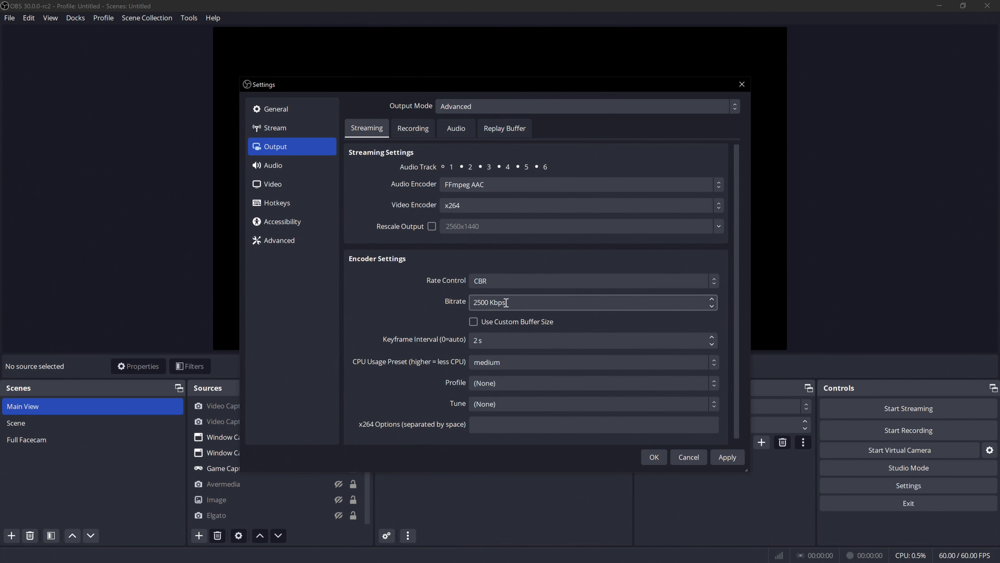
drag(506, 302, 445, 312)
click(401, 304)
click(499, 362)
click(490, 394)
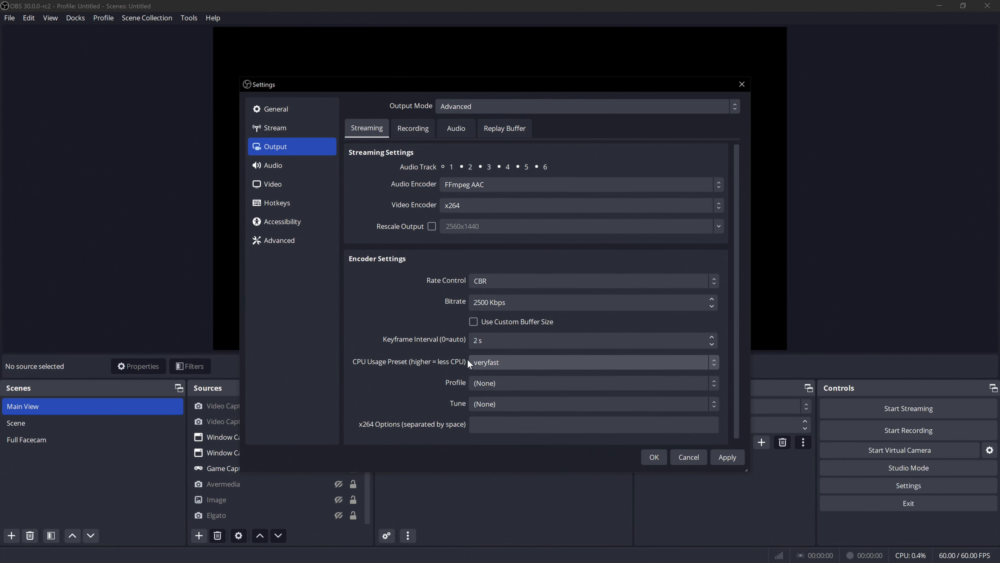
Set the streaming video encoder to AMD HW AV1 with a keyframe interval of 2 s.
click(481, 212)
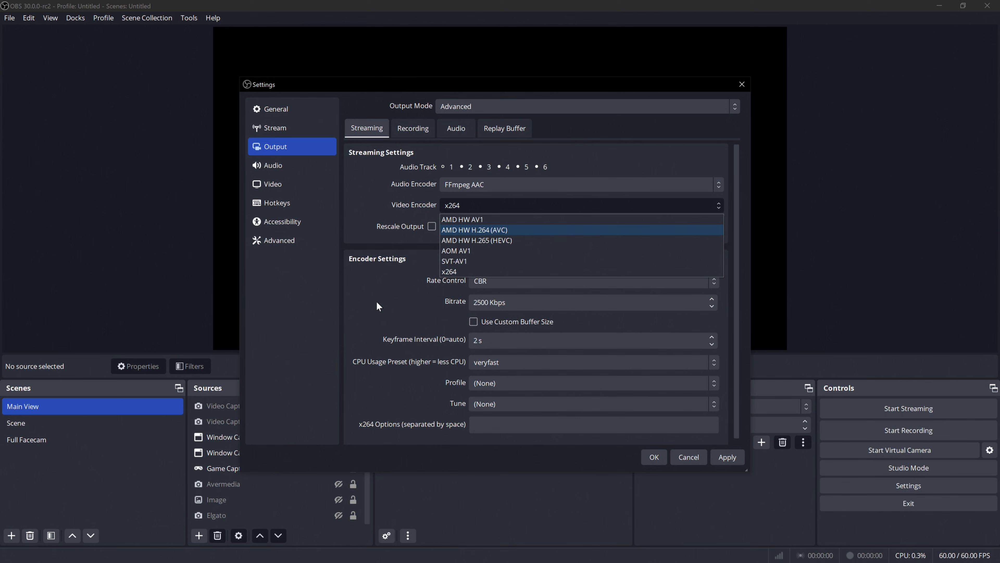
click(489, 220)
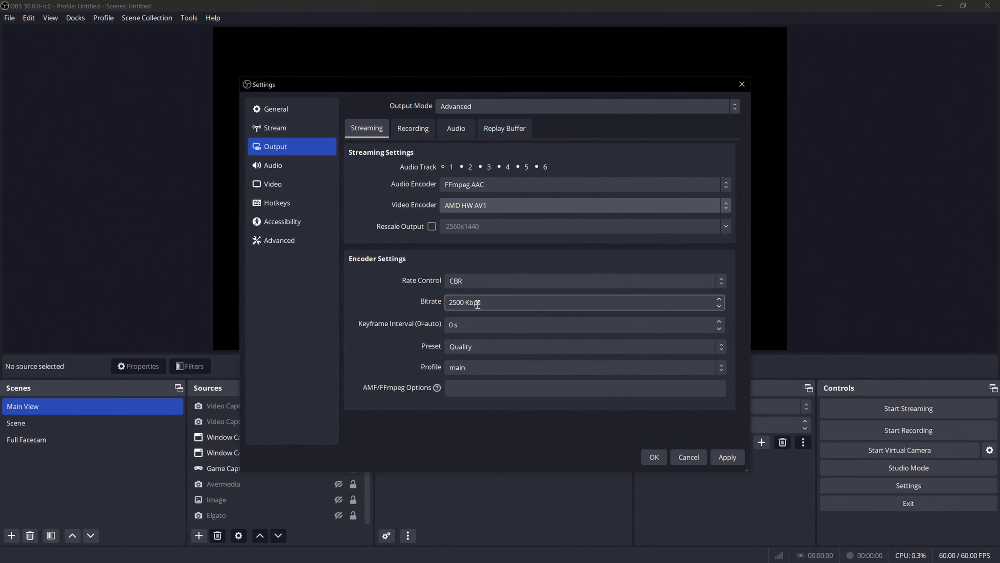
click(465, 301)
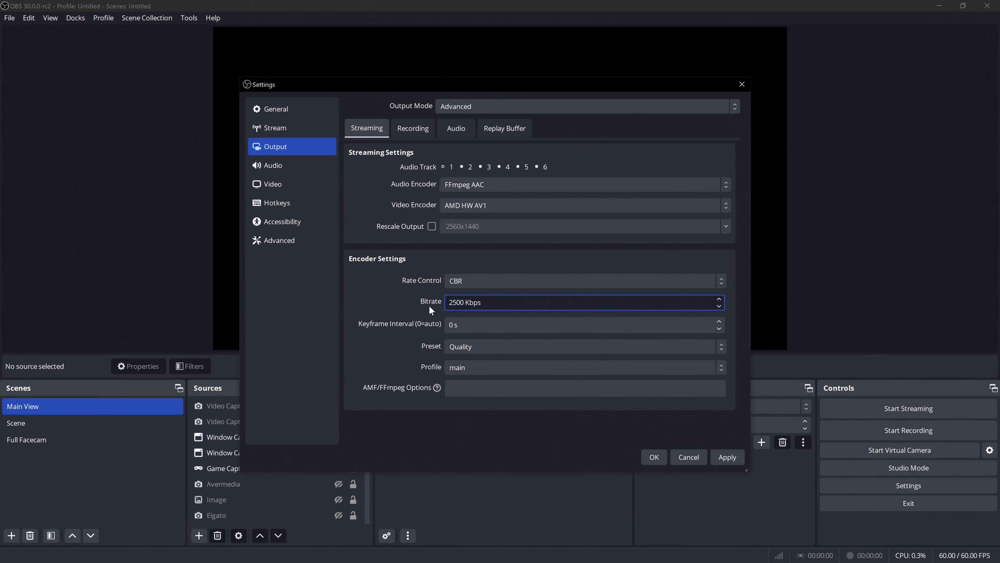
key(Tab)
text(2)
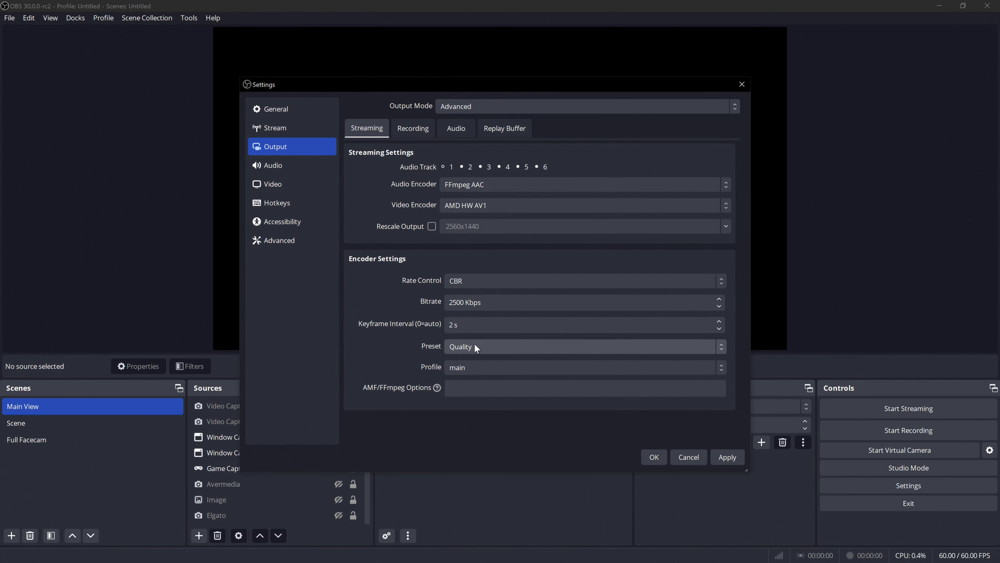
Review the AV1 encoder presets and set the preset to High Quality.
click(476, 348)
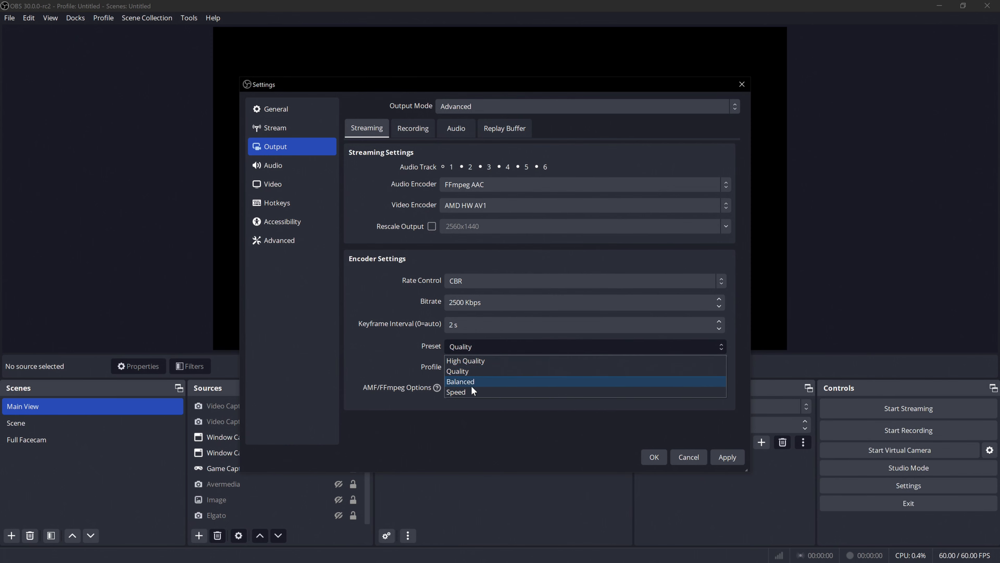
click(464, 371)
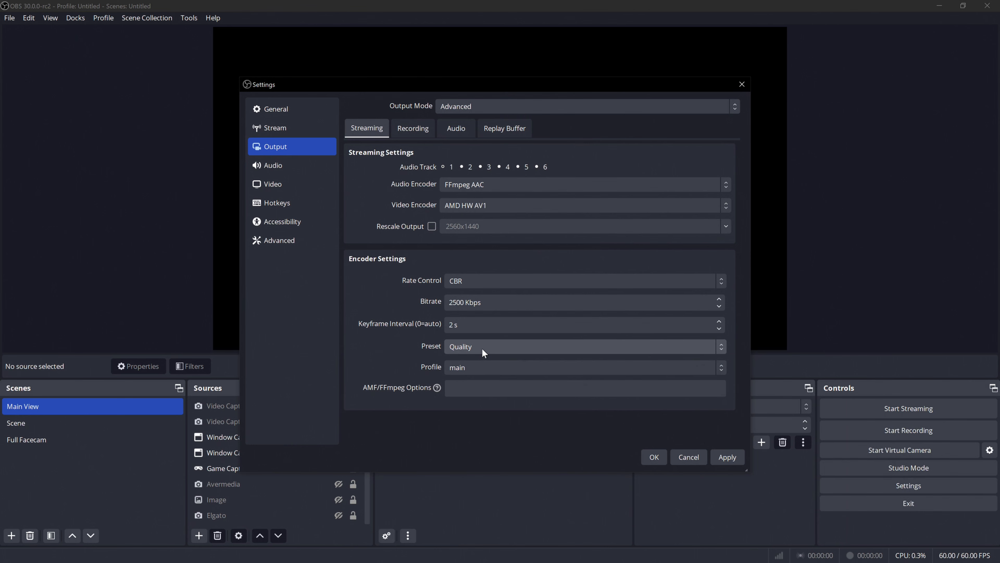
click(481, 348)
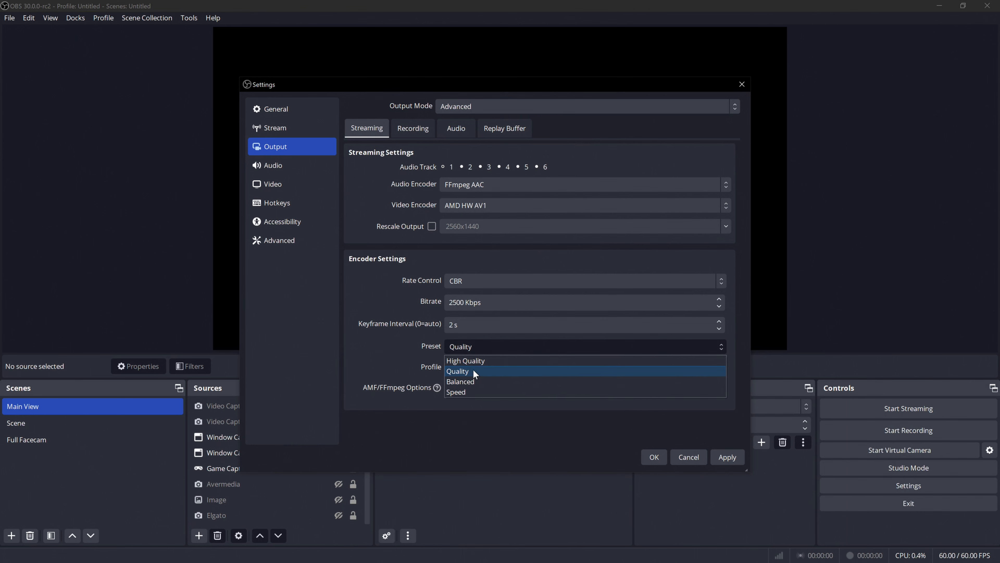
click(473, 360)
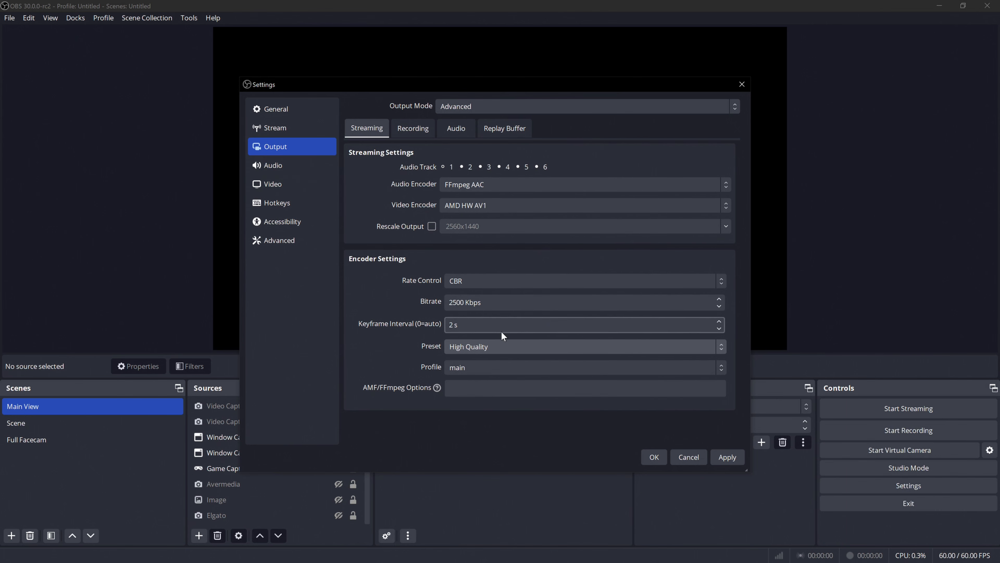
Set the AV1 encoder's preset to Balanced and its bitrate to 30000 Kbps.
click(469, 346)
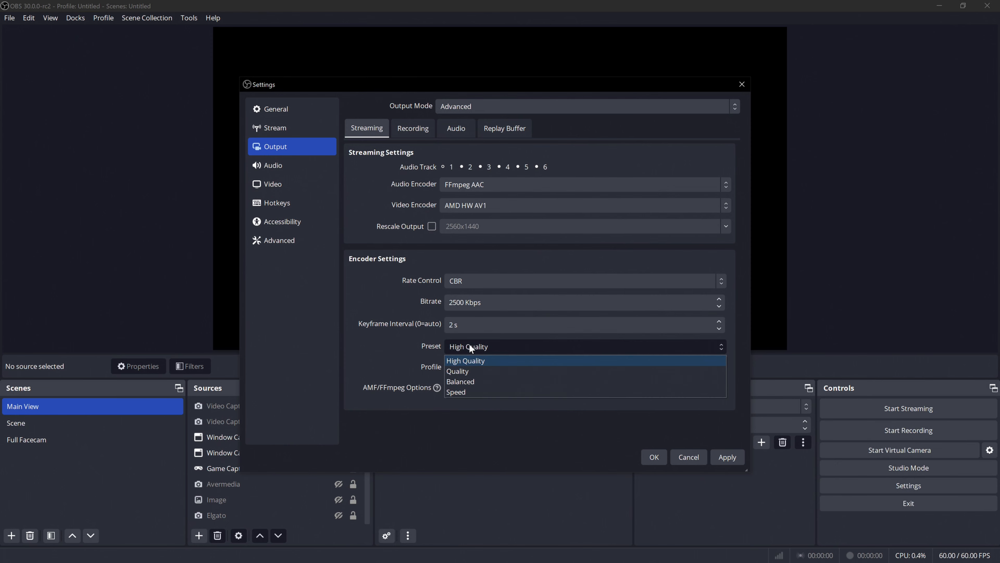
click(467, 382)
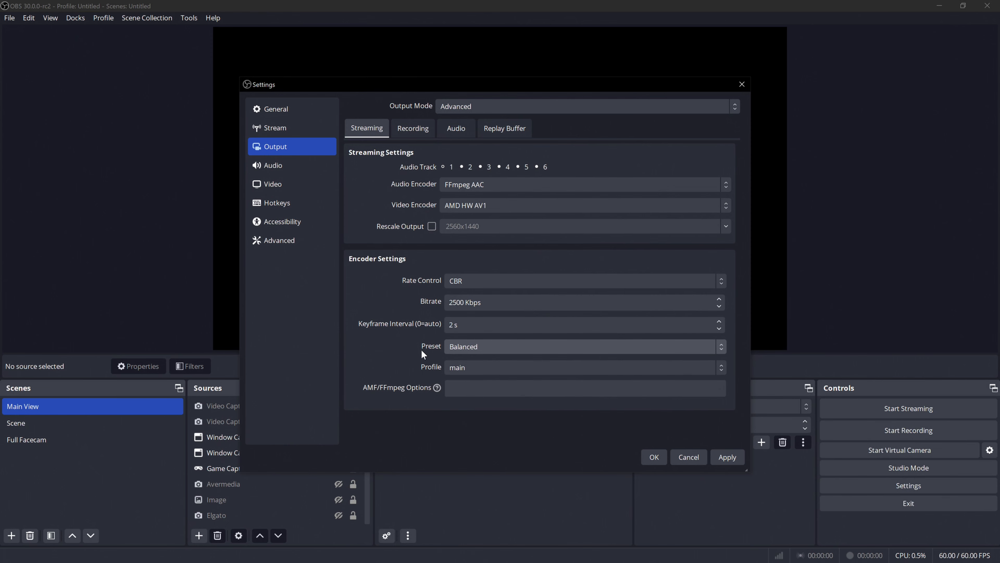
drag(473, 303, 416, 302)
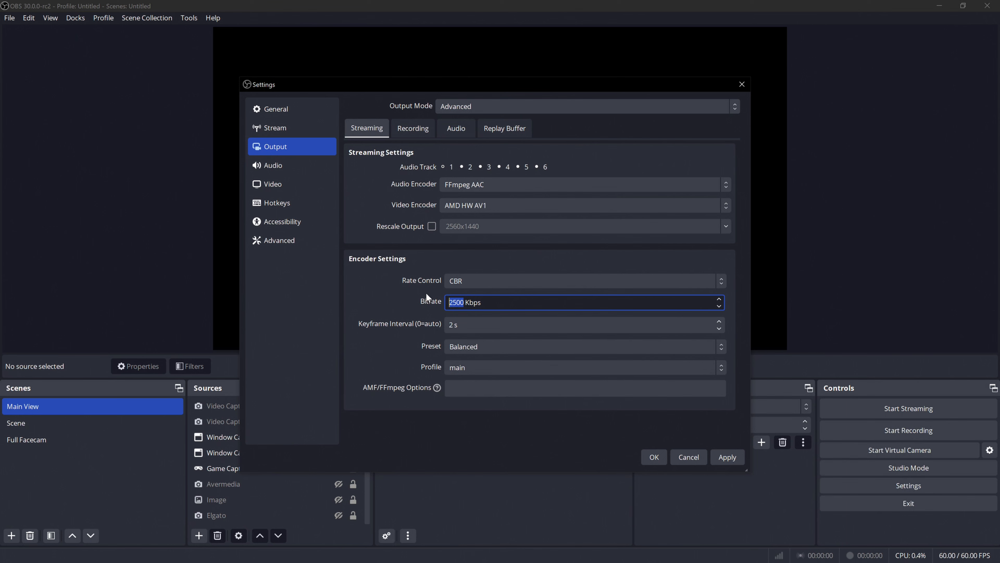
text(30000)
click(397, 305)
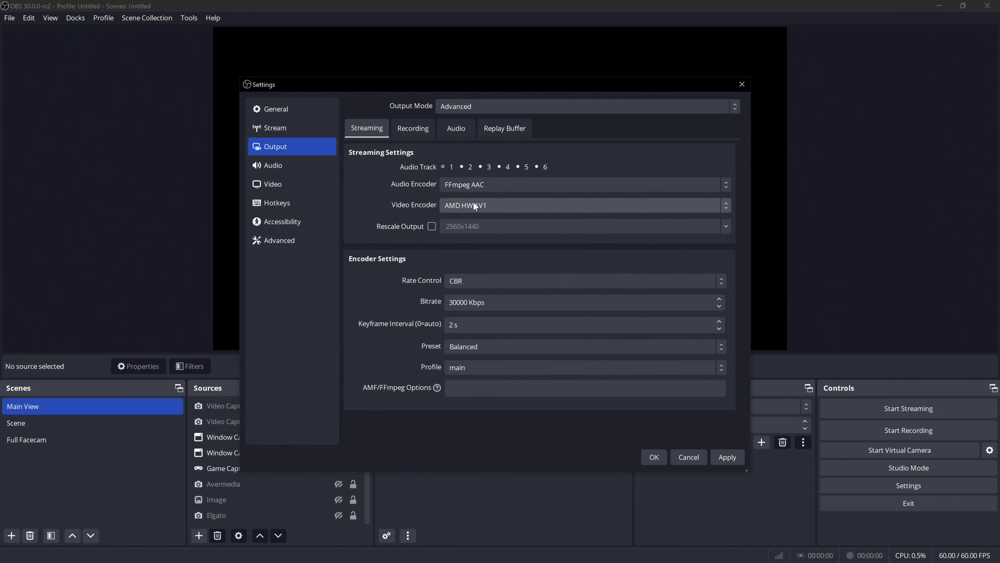
Set the AV1 encoder's preset to Quality and its bitrate to 25000 Kbps.
click(481, 350)
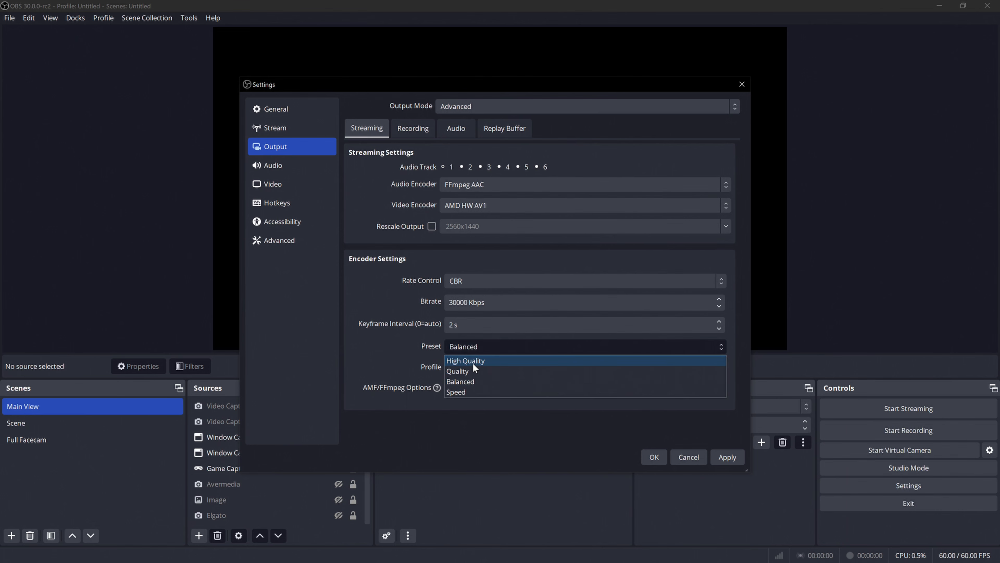
click(460, 371)
drag(485, 302, 398, 291)
text(25)
text(000)
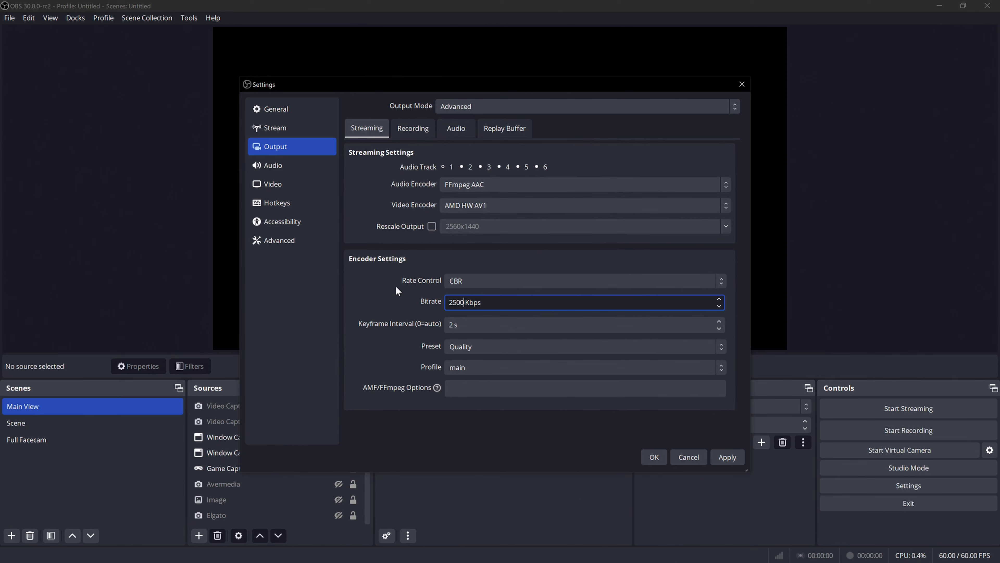
click(481, 155)
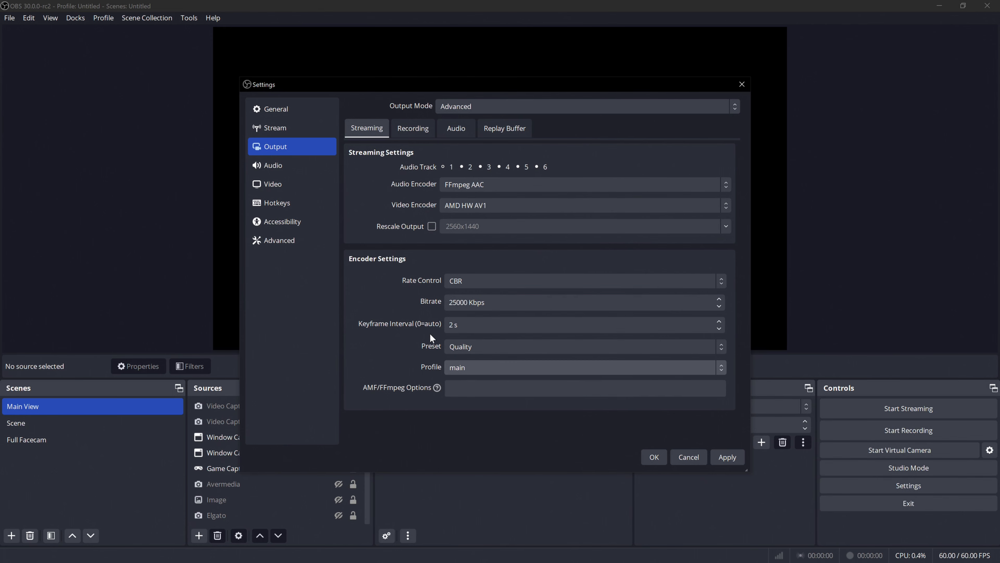
Set the streaming video encoder to AMD HW H.265 (HEVC) and its preset to Quality.
click(504, 208)
click(494, 241)
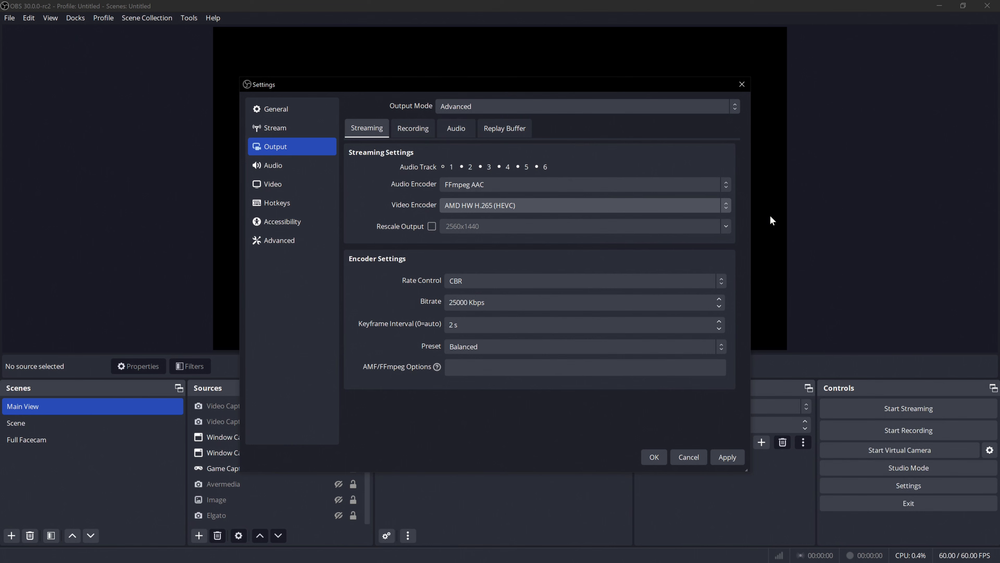
click(519, 212)
click(518, 209)
click(508, 205)
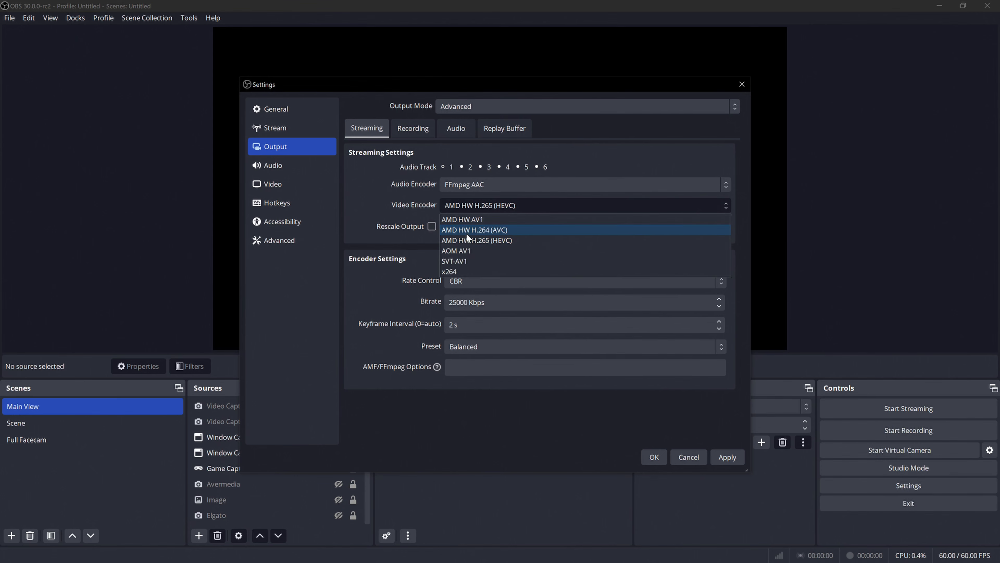
click(496, 240)
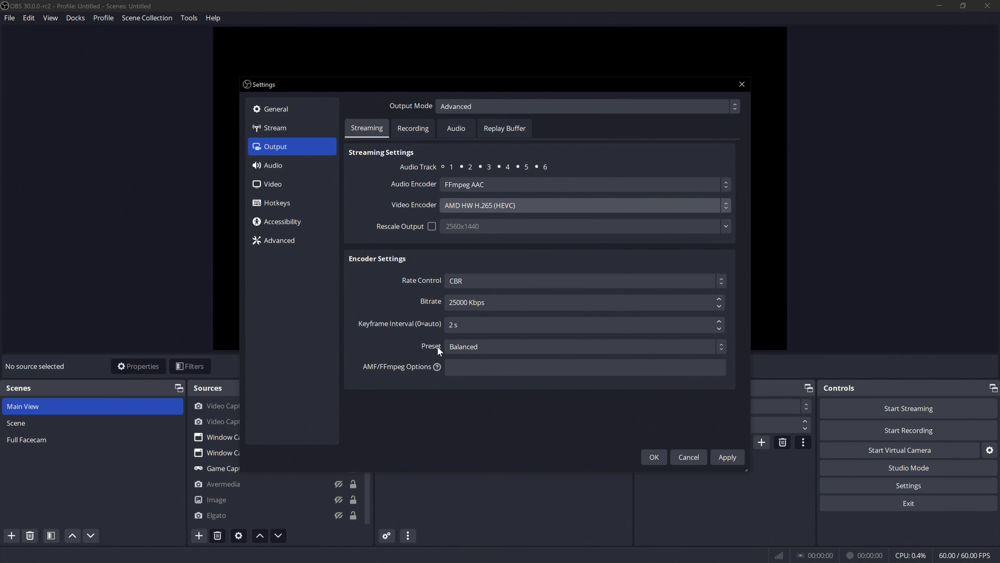
click(473, 346)
click(467, 361)
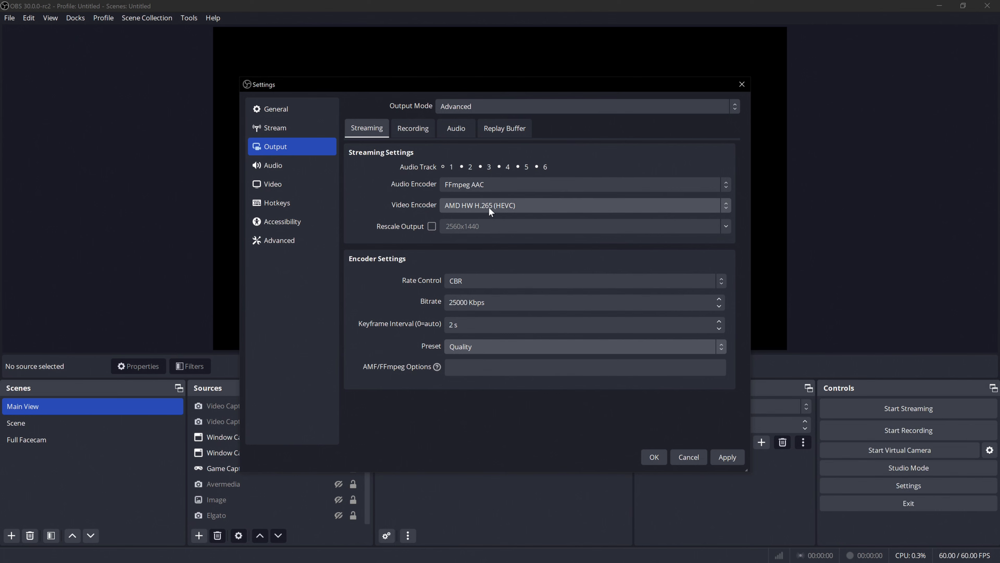
Set the streaming video encoder to AMD HW H.264 (AVC), trying the main profile and restoring the high profile.
click(511, 205)
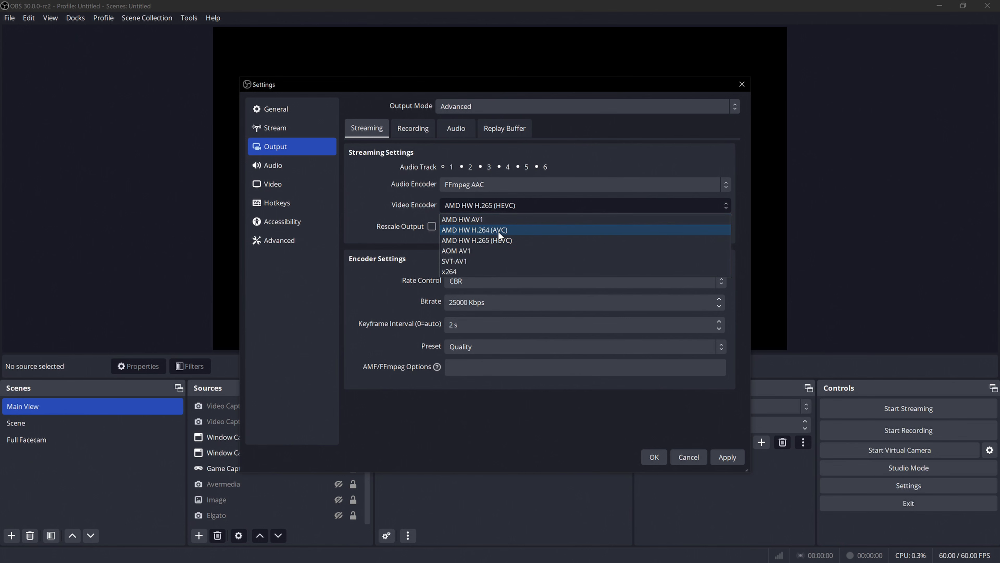
click(499, 230)
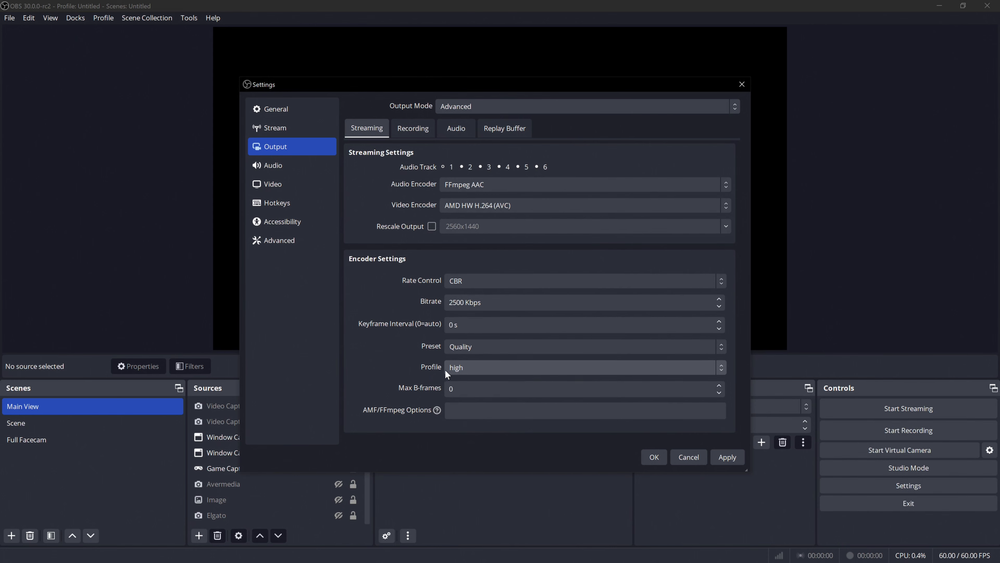
click(475, 367)
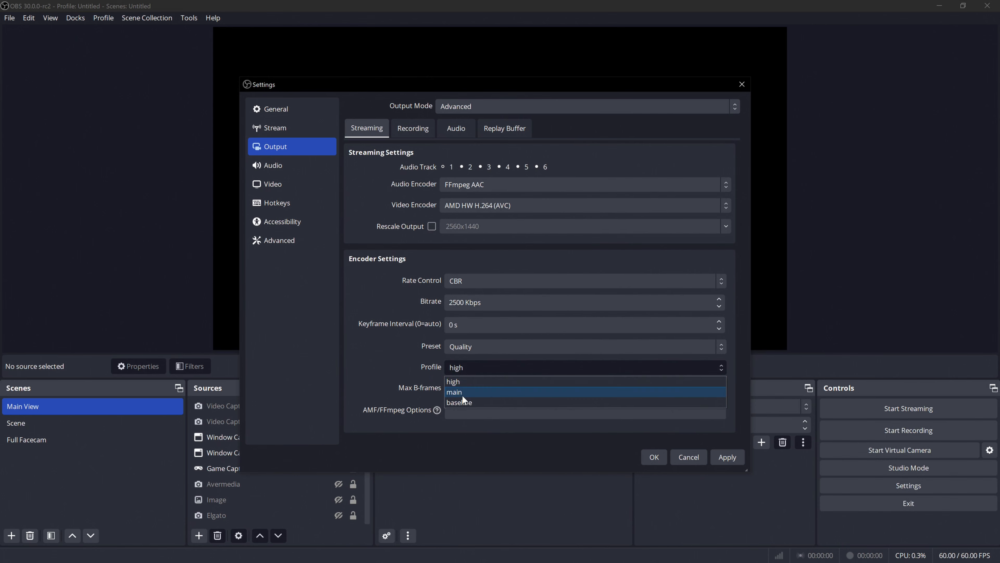
click(464, 393)
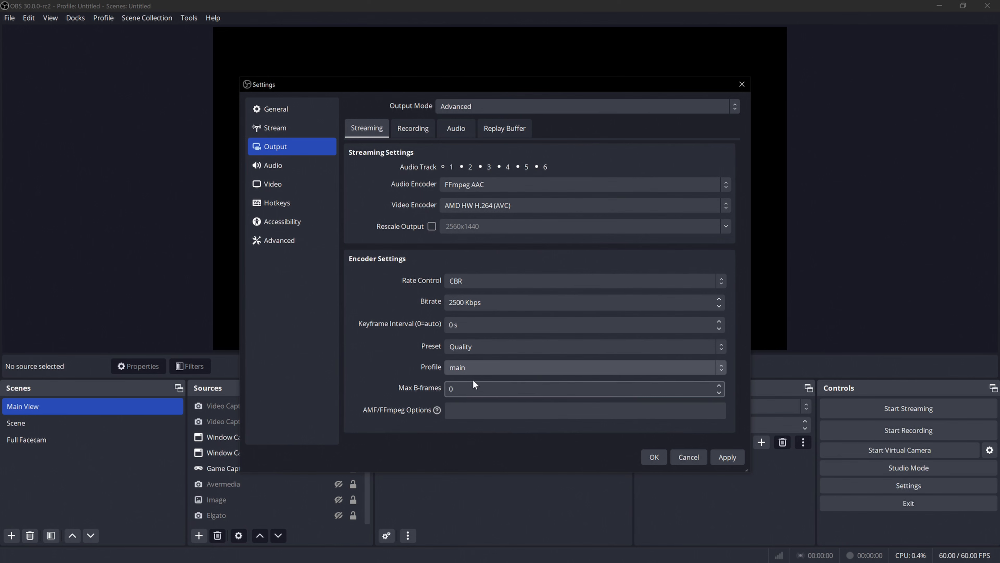
click(484, 370)
click(453, 382)
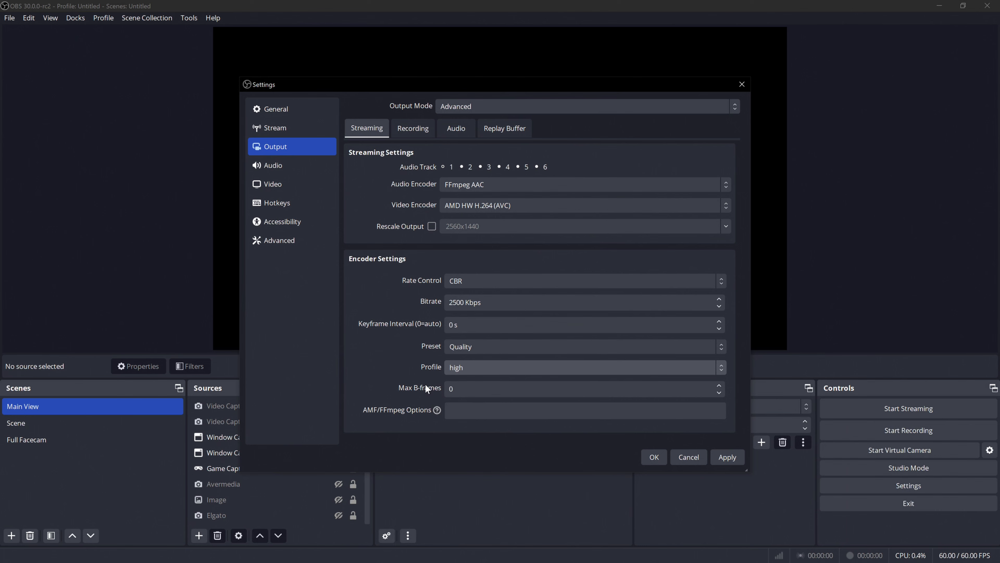
click(482, 348)
click(424, 350)
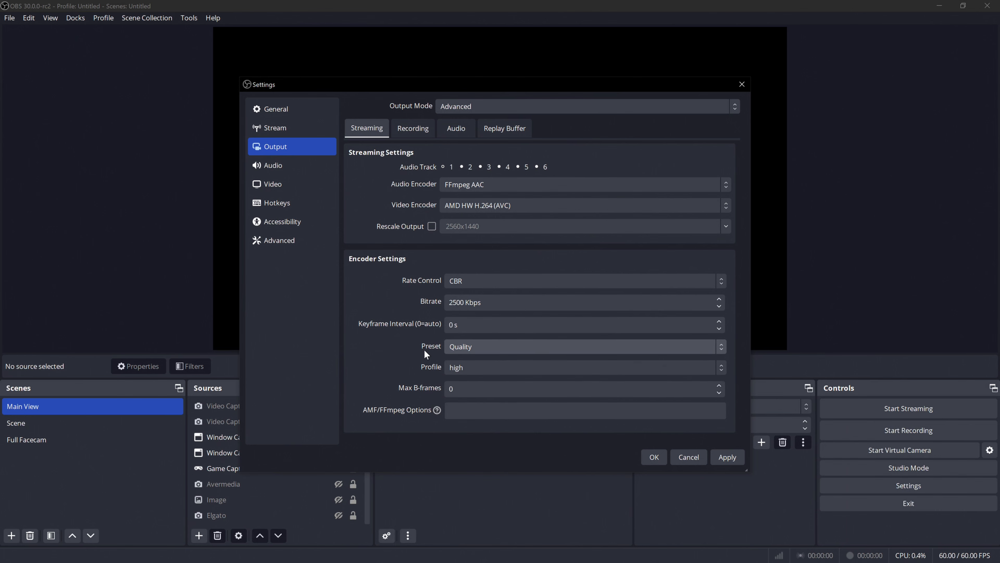
Switch the streaming video encoder back to AMD HW H.265 (HEVC).
click(479, 324)
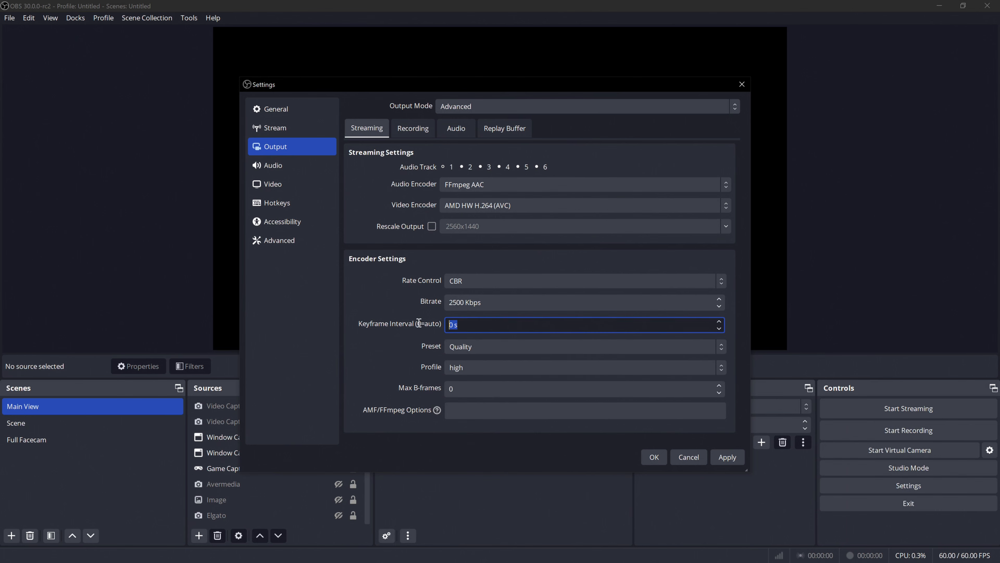
key(shift+Tab)
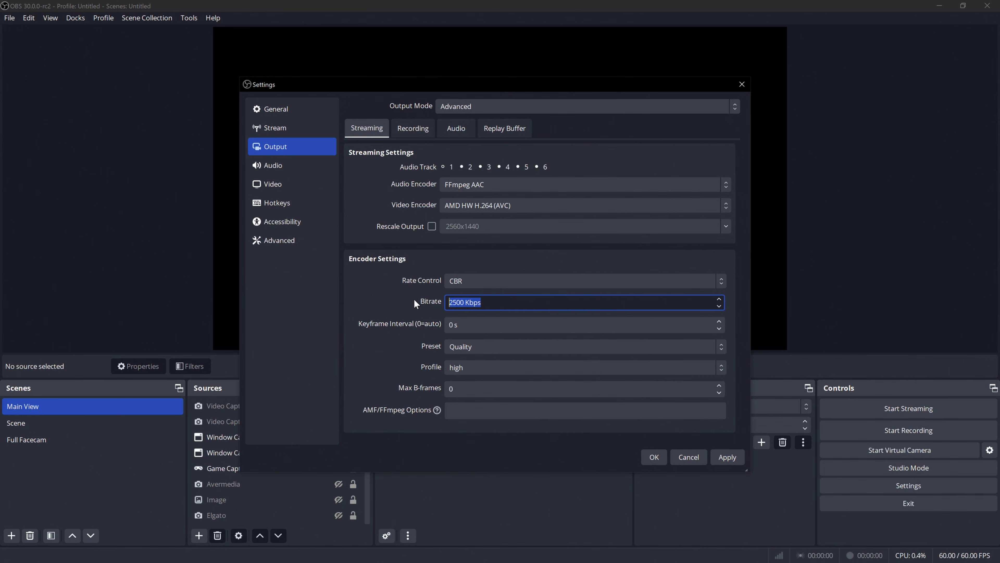
click(465, 205)
click(490, 242)
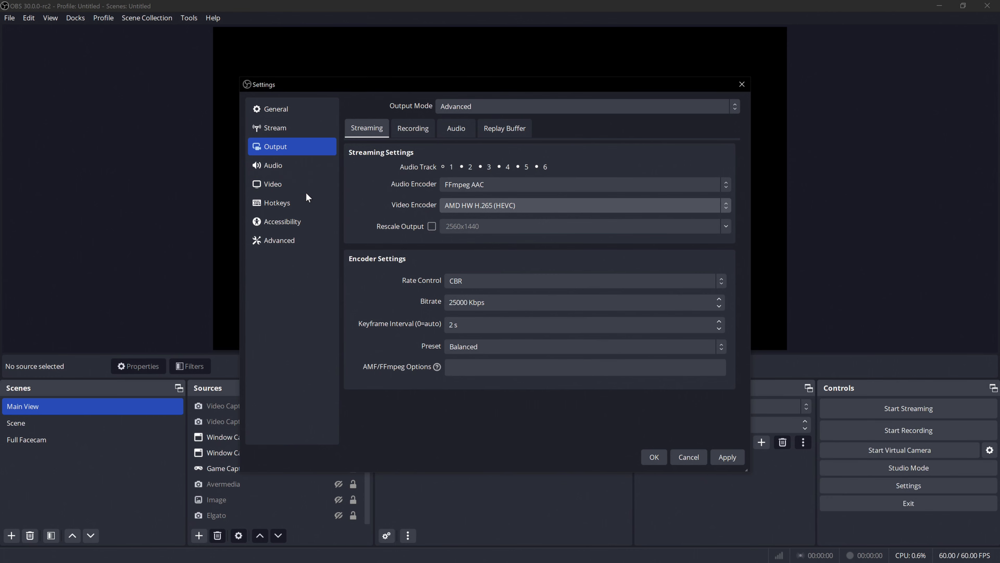
Review the sample rate choices in the audio settings and choose 48 kHz.
click(288, 168)
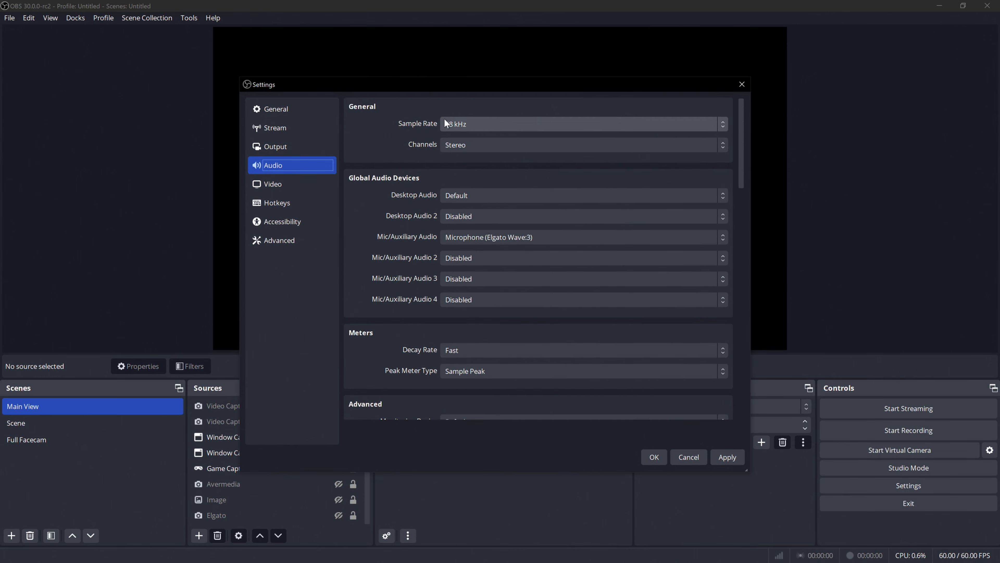
click(478, 124)
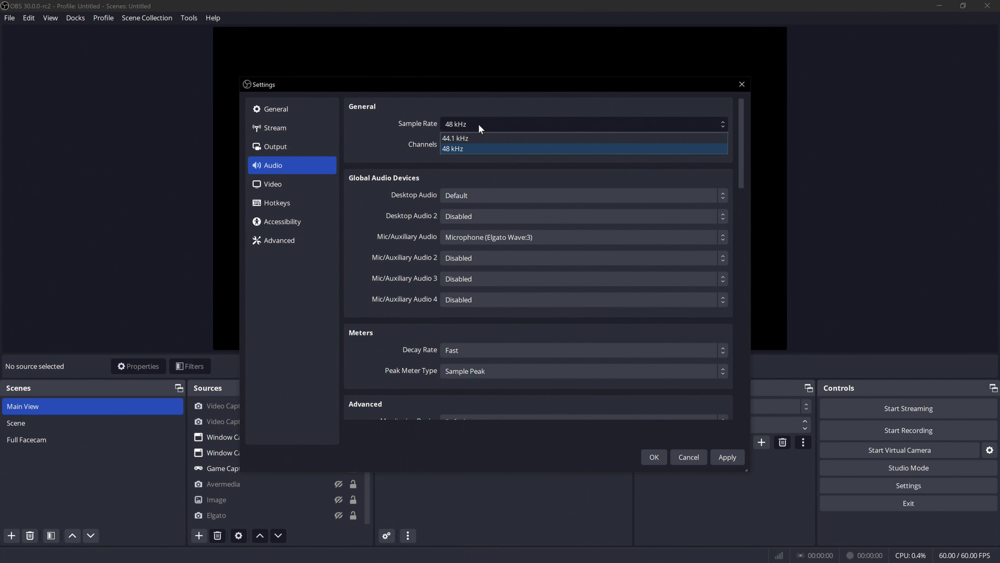
click(463, 149)
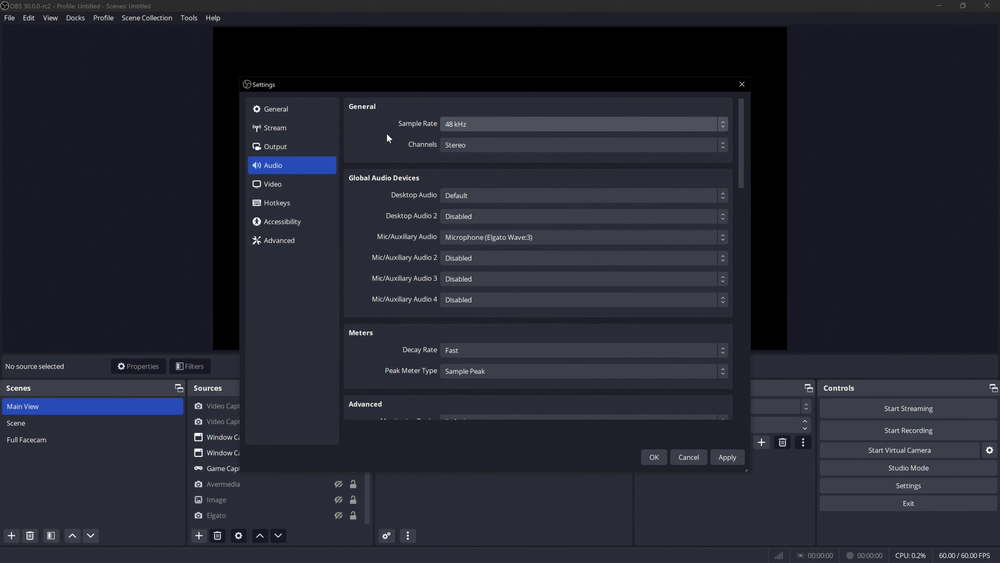
click(460, 124)
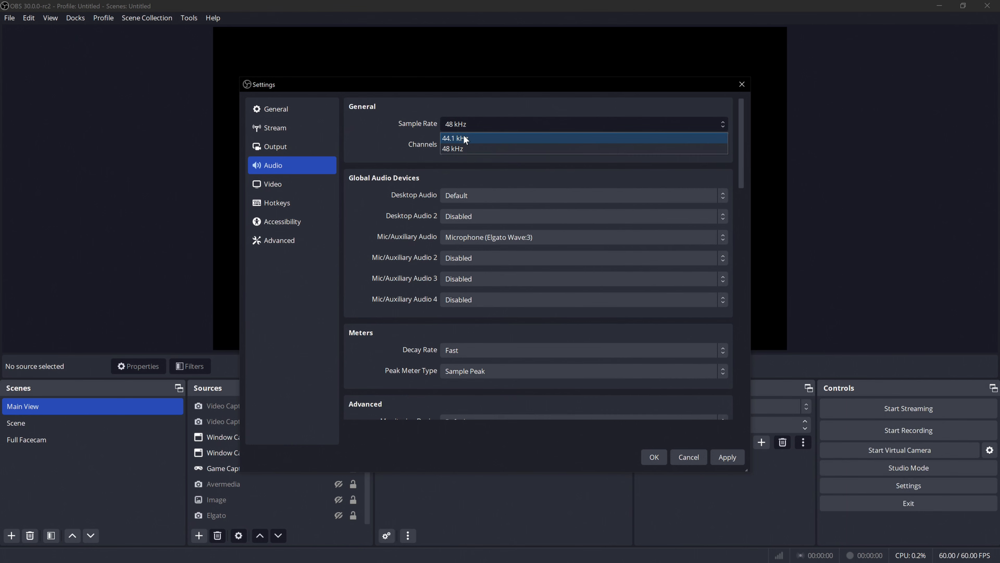
click(421, 133)
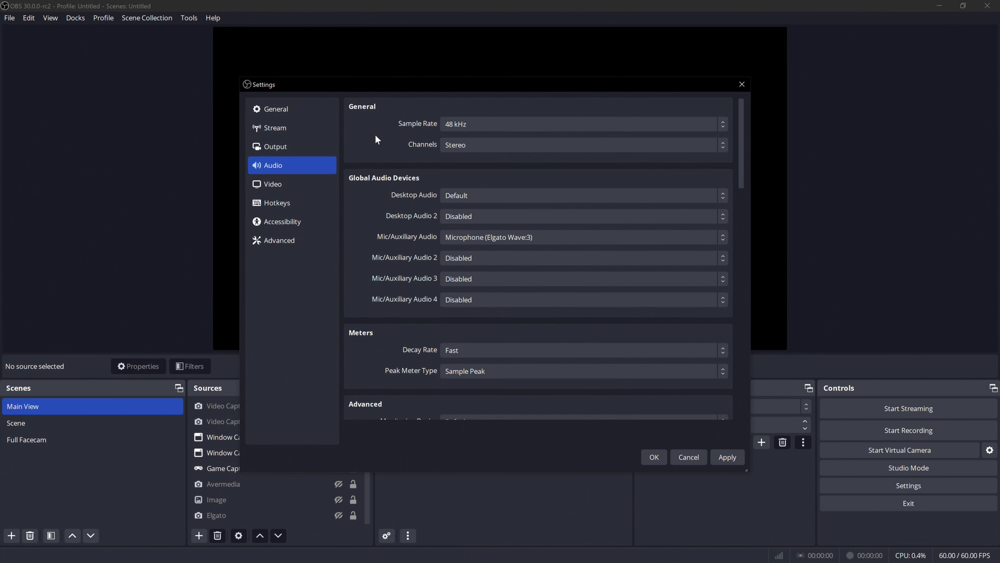
click(489, 124)
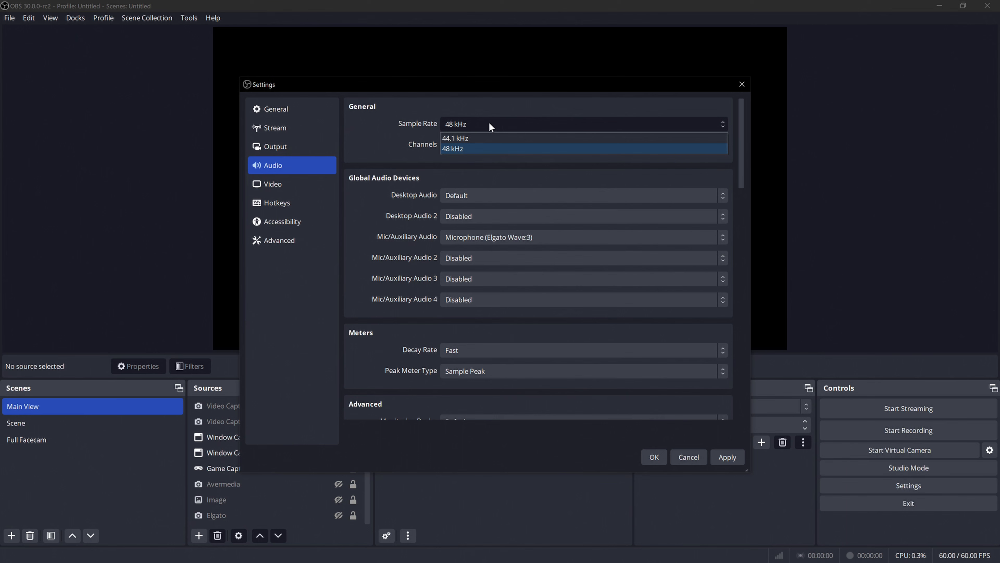
click(464, 148)
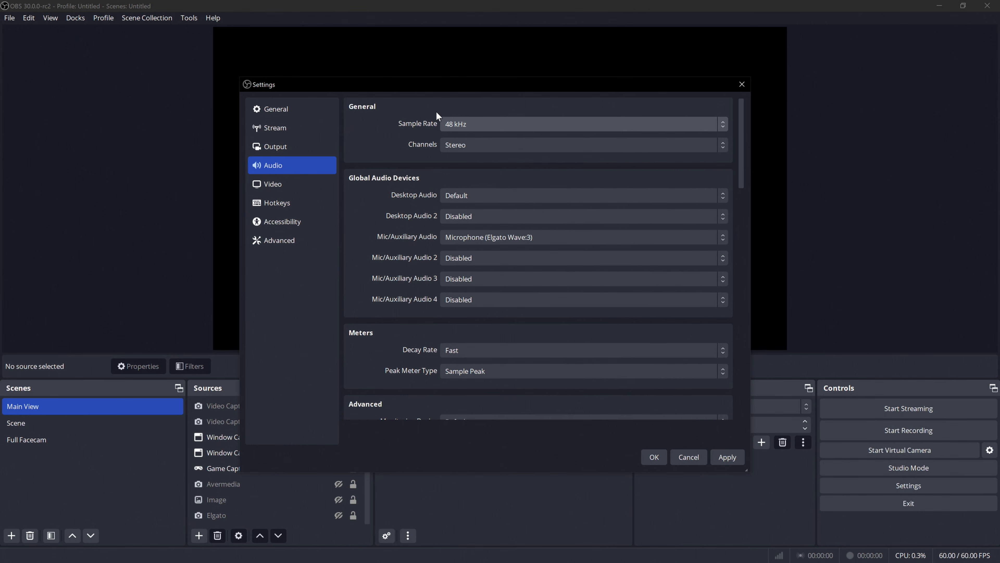
Return to the streaming output settings and review the available video encoders.
click(276, 146)
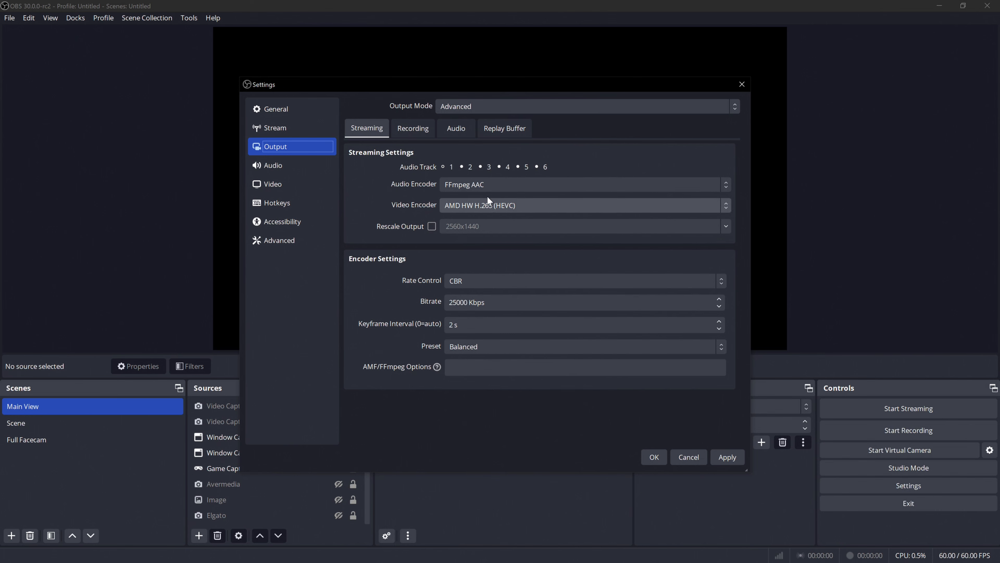
click(513, 205)
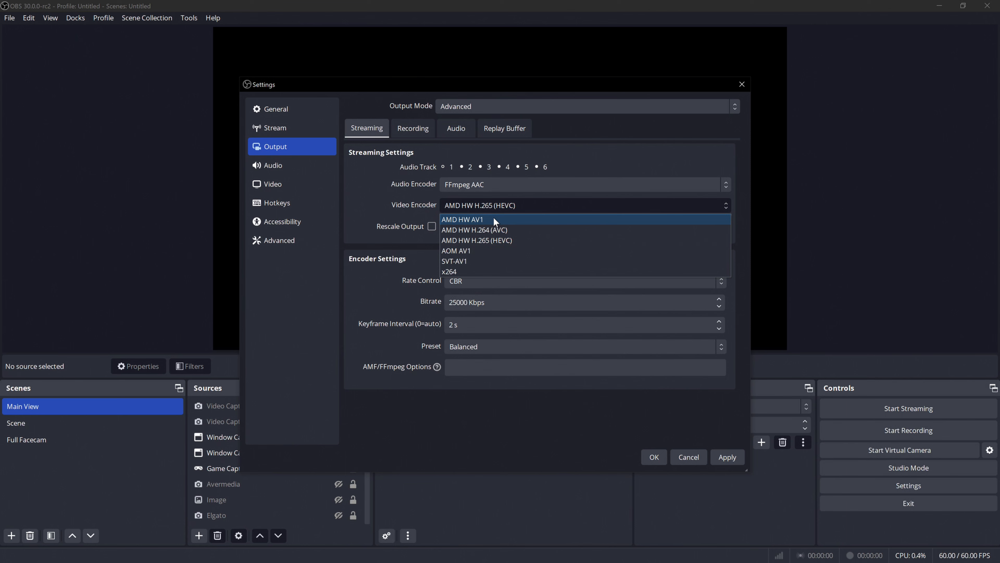
click(382, 210)
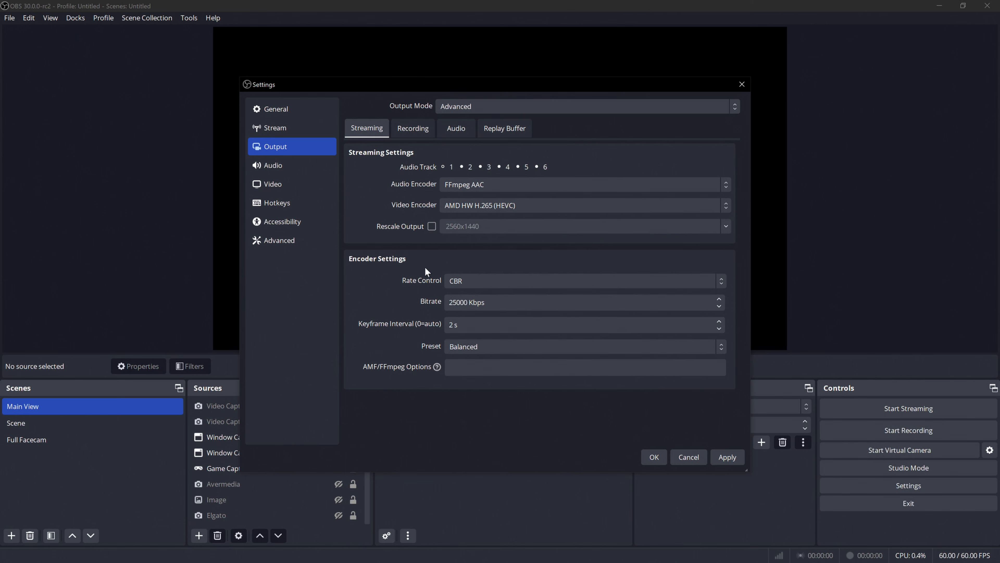